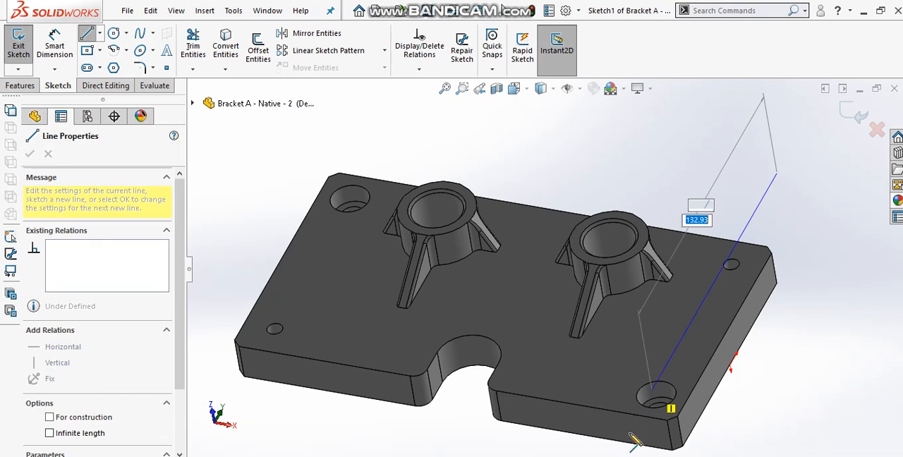
Finish the sketch line running past the plate's short side and make it collinear with that side's top edge
click(618, 447)
key(Escape)
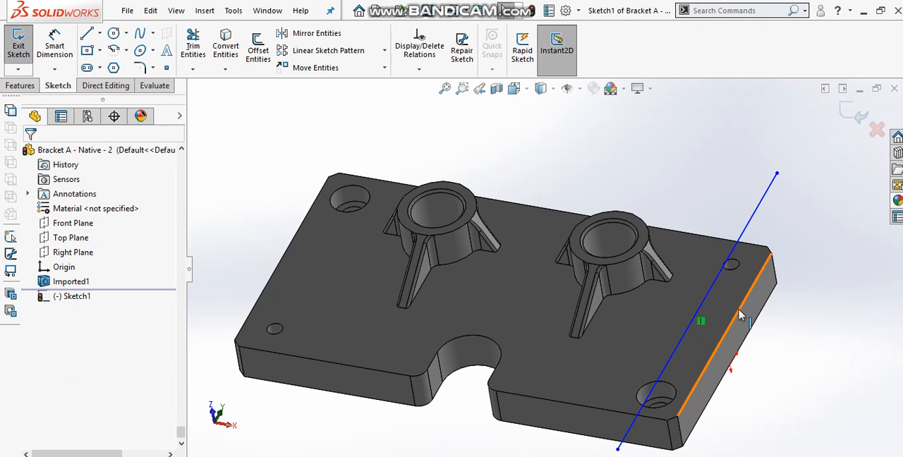
click(738, 310)
ctrl+click(741, 235)
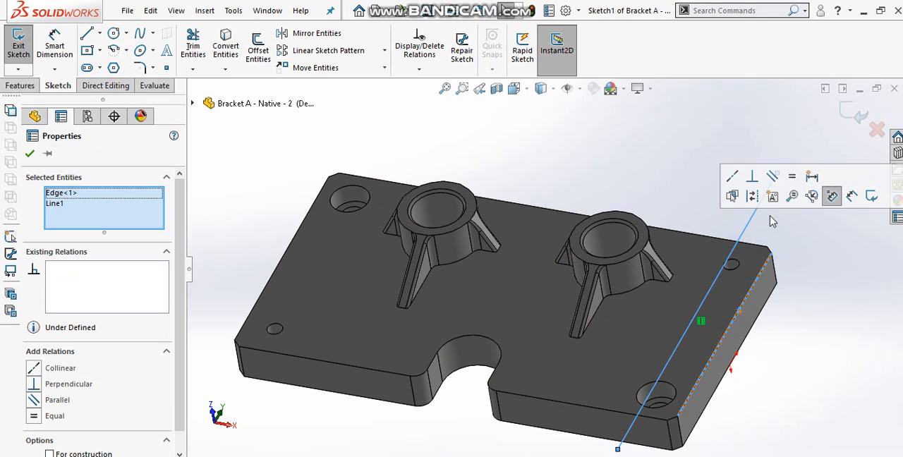
click(732, 176)
click(697, 174)
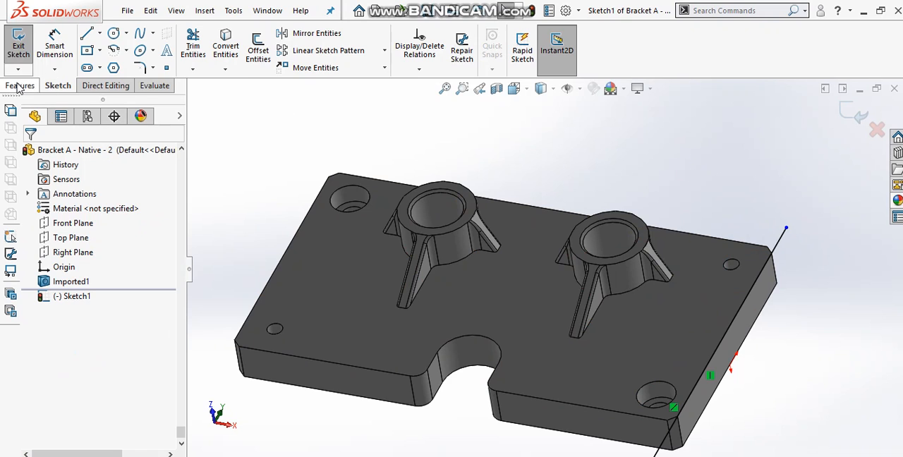
Split the part using the sketch line, separating the two ribbed bosses from the plate, and hide the sketch
click(104, 86)
click(259, 44)
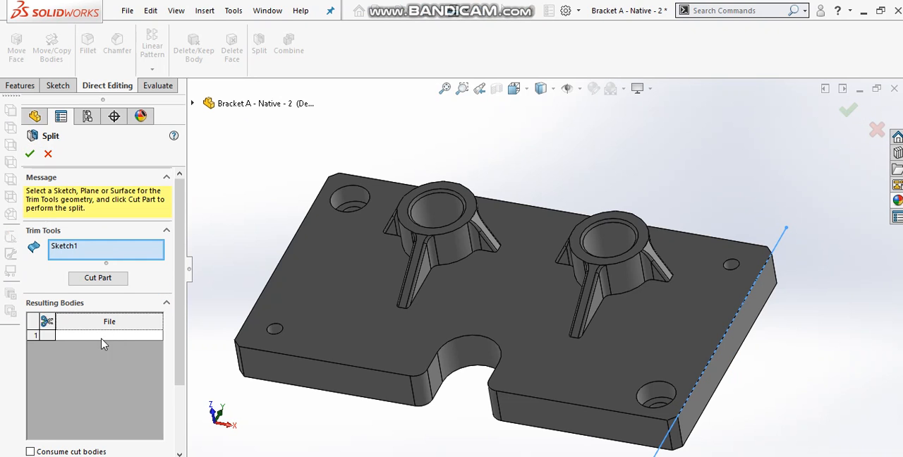
click(102, 336)
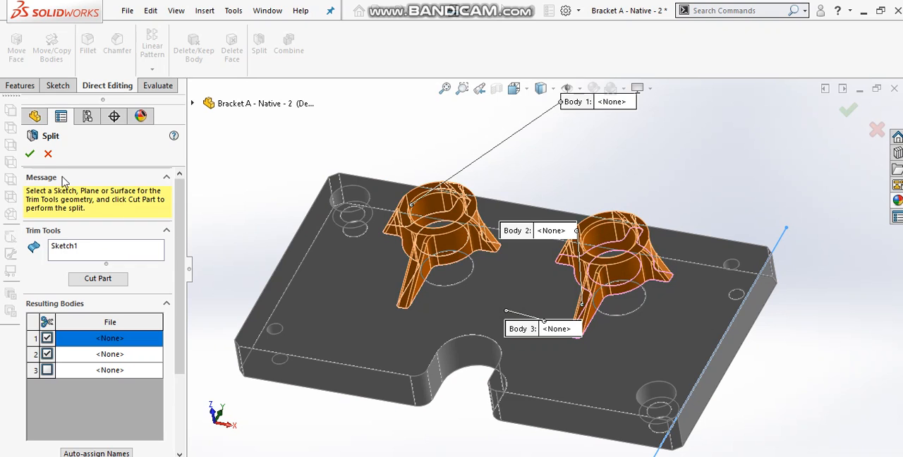
click(31, 153)
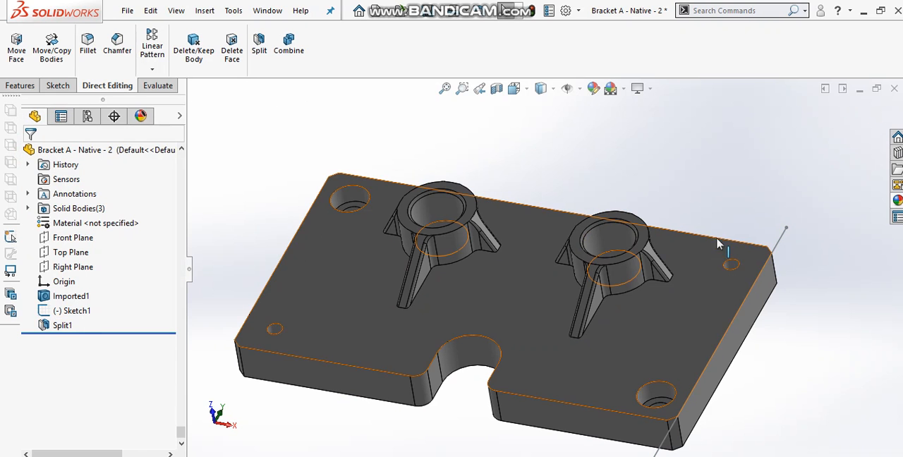
click(778, 245)
click(833, 205)
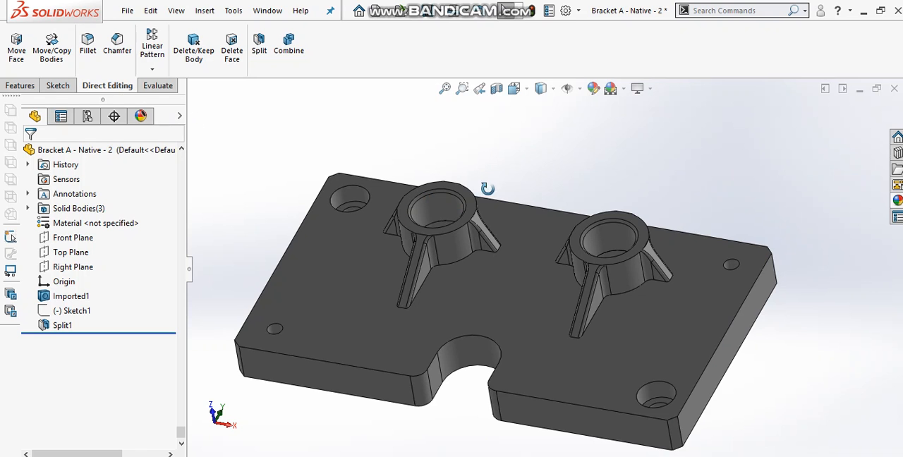
Examine the bores of the two ribbed bosses after the split
middle_drag(487, 188, 494, 238)
click(433, 200)
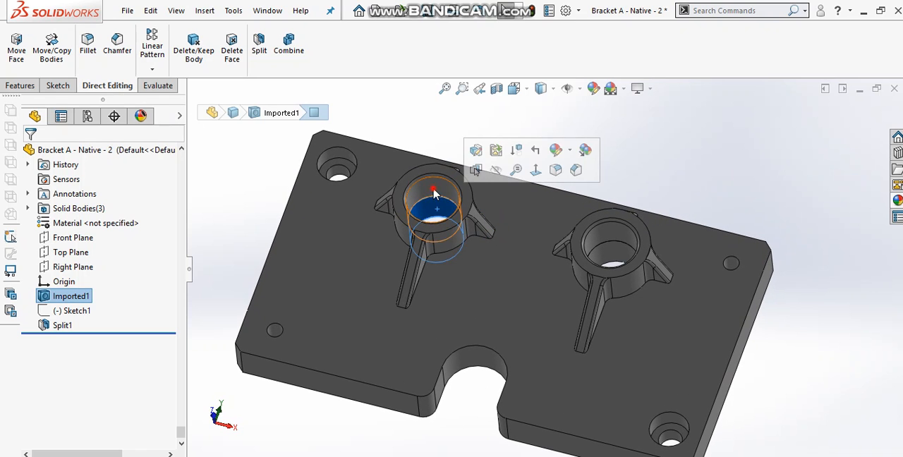
click(663, 188)
click(608, 255)
click(556, 158)
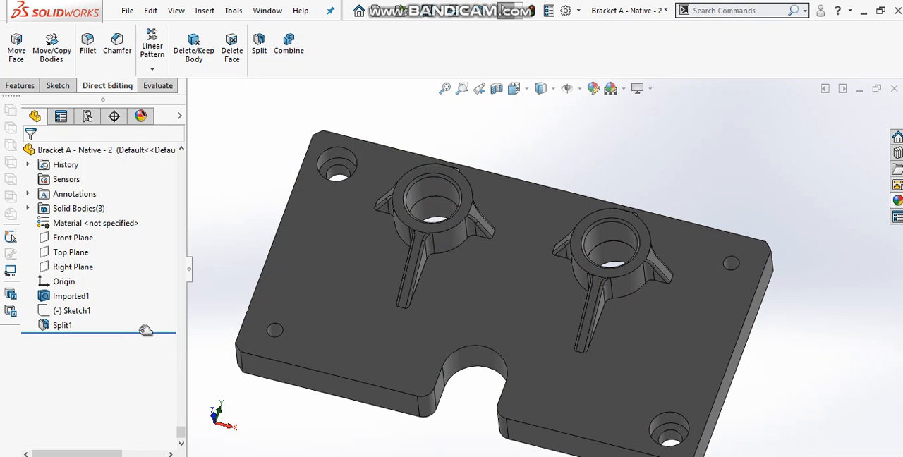
Roll the model back to before the split to check the boss bores, and restore the full feature history
drag(146, 330, 153, 307)
click(434, 208)
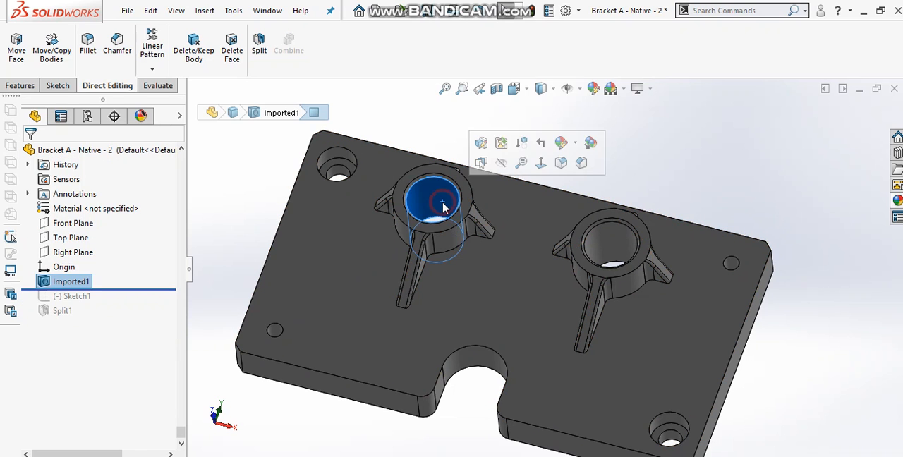
click(605, 247)
key(Escape)
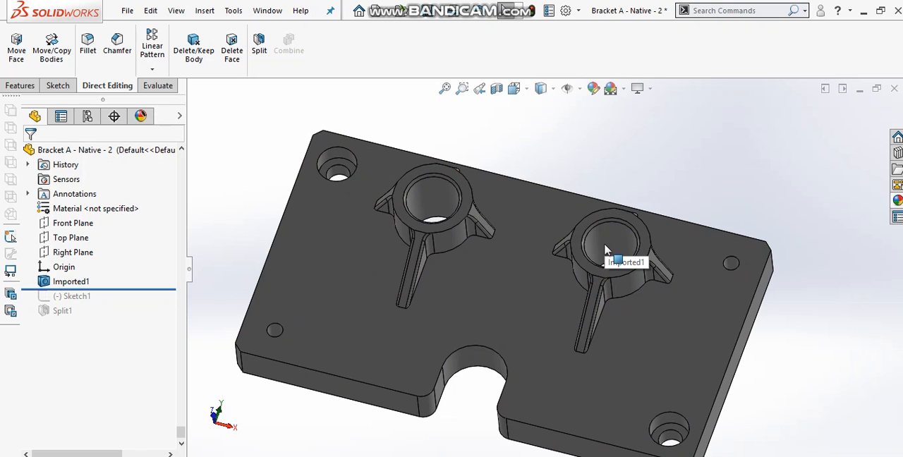
drag(151, 304, 140, 317)
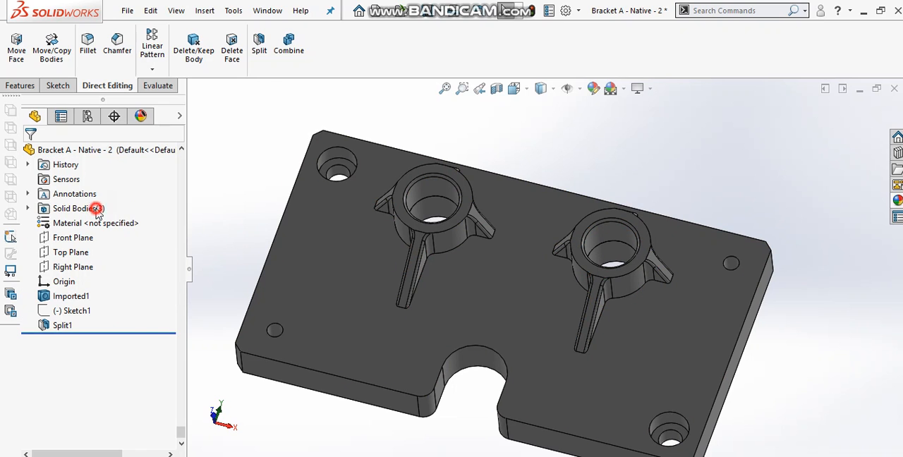
Highlight each of the three solid bodies in turn and compare them with the model rolled back before the split
click(96, 211)
click(29, 208)
click(71, 223)
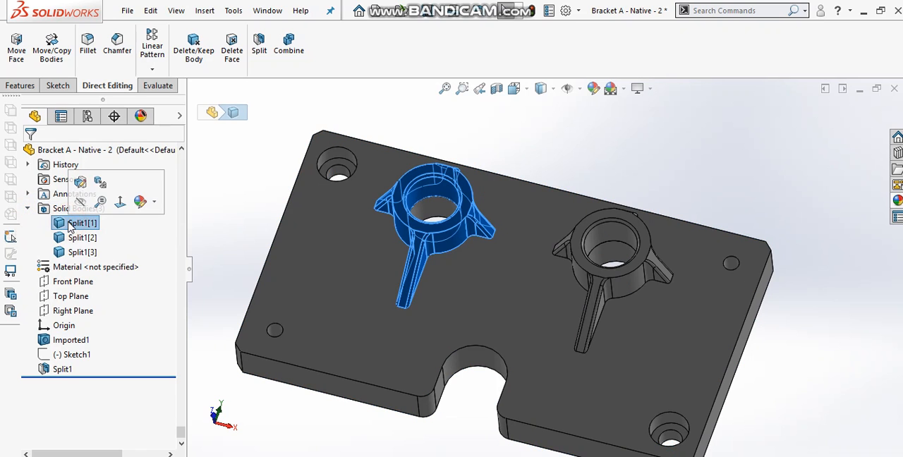
click(75, 237)
click(79, 253)
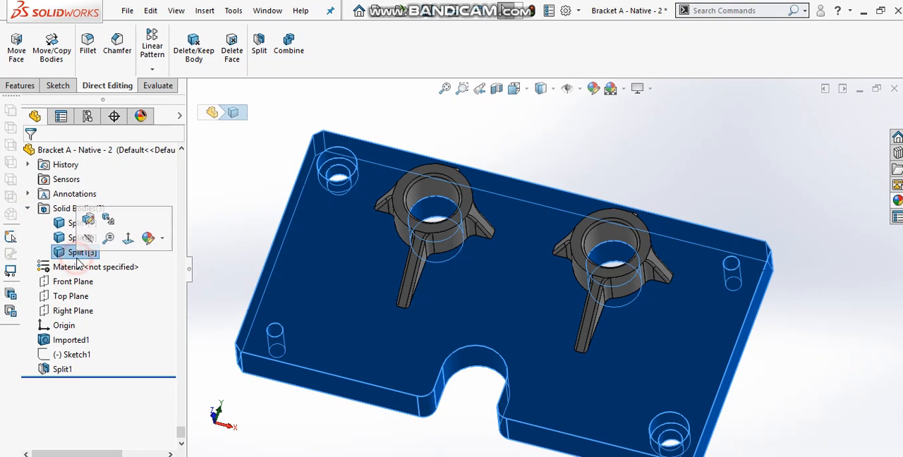
click(150, 367)
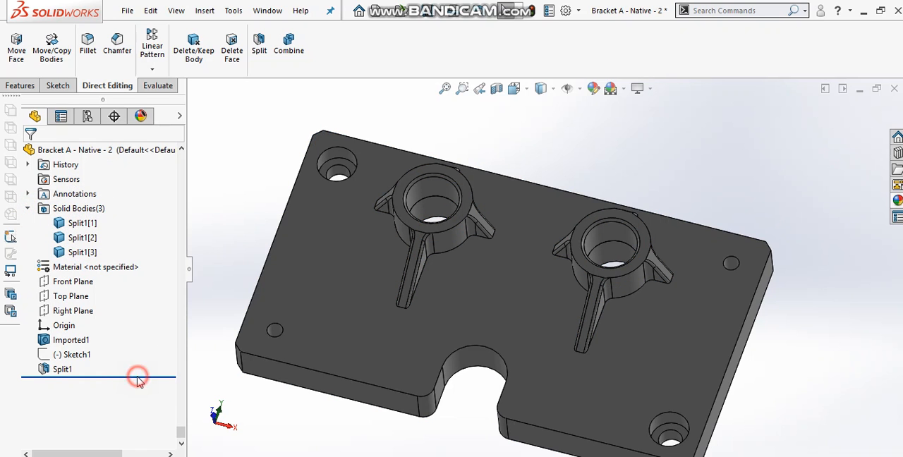
drag(138, 374, 148, 352)
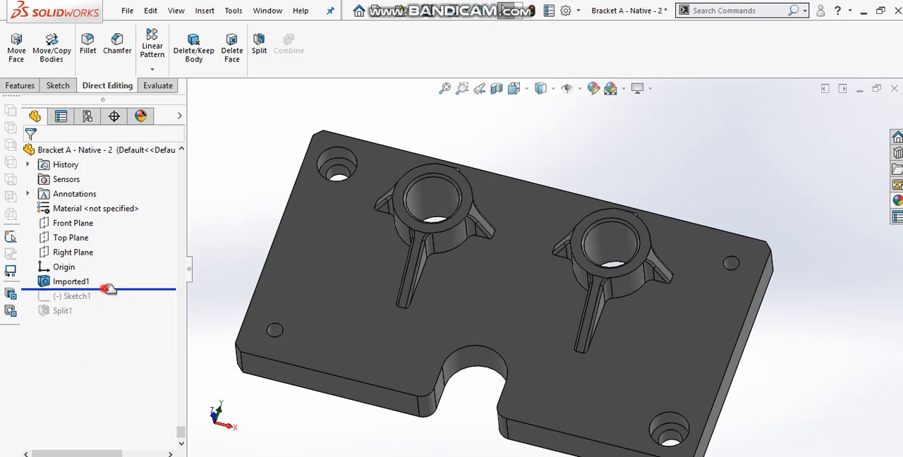
drag(109, 289, 106, 319)
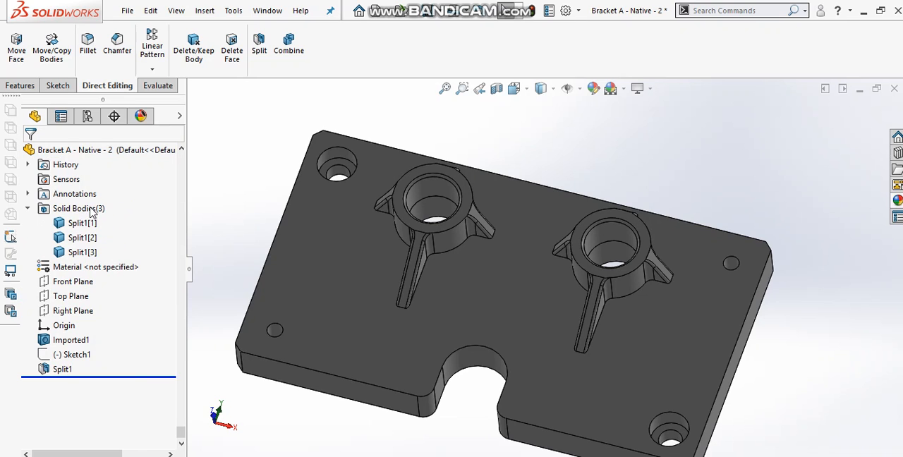
Hide the two boss bodies to view the plate alone, and show them again
click(81, 223)
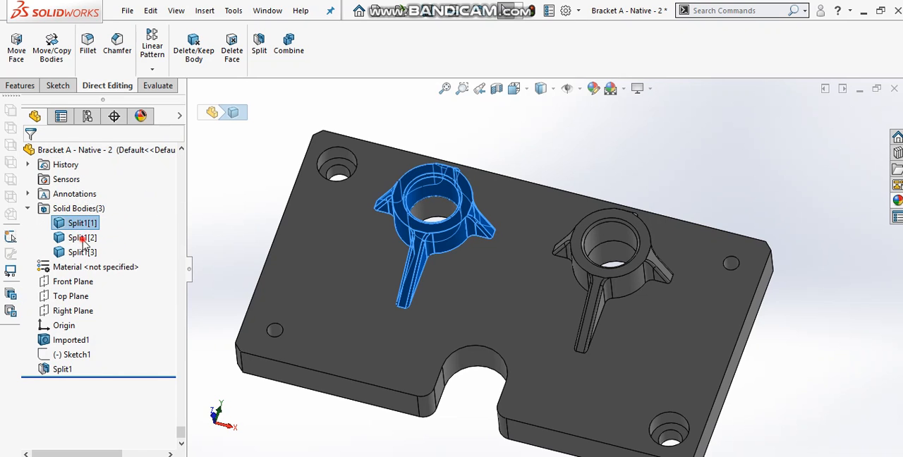
ctrl+click(84, 238)
click(95, 226)
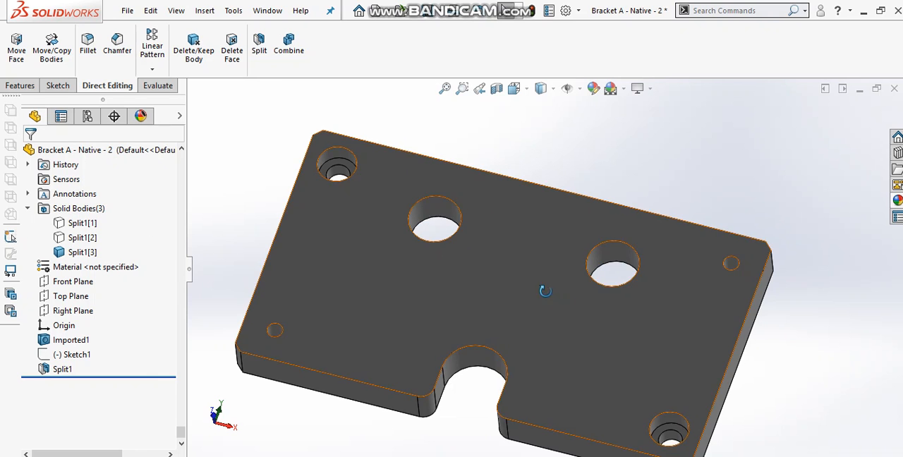
middle_drag(546, 291, 508, 289)
click(82, 223)
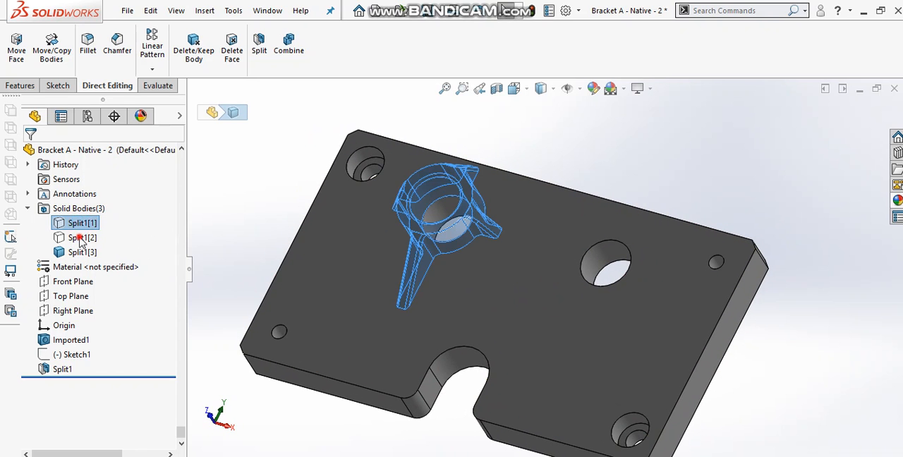
ctrl+click(82, 238)
click(151, 217)
Hide the plate body to view the two bosses alone, and show it again
click(89, 254)
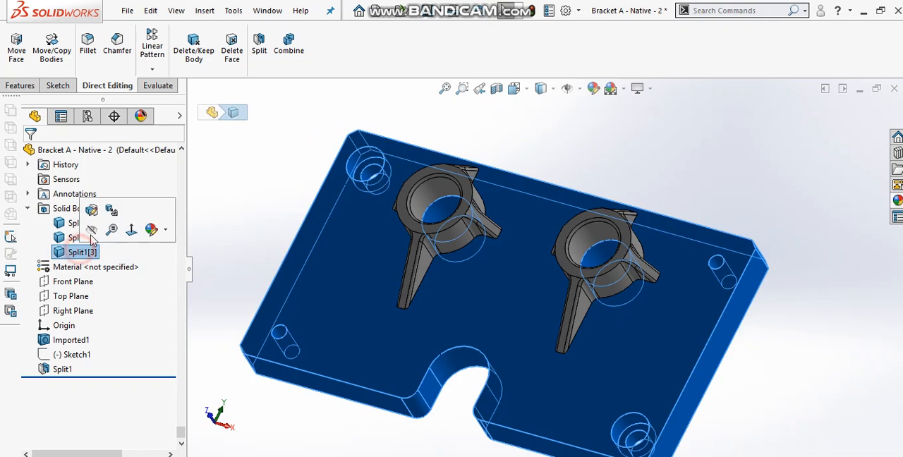
click(151, 230)
middle_drag(406, 240, 408, 223)
click(97, 254)
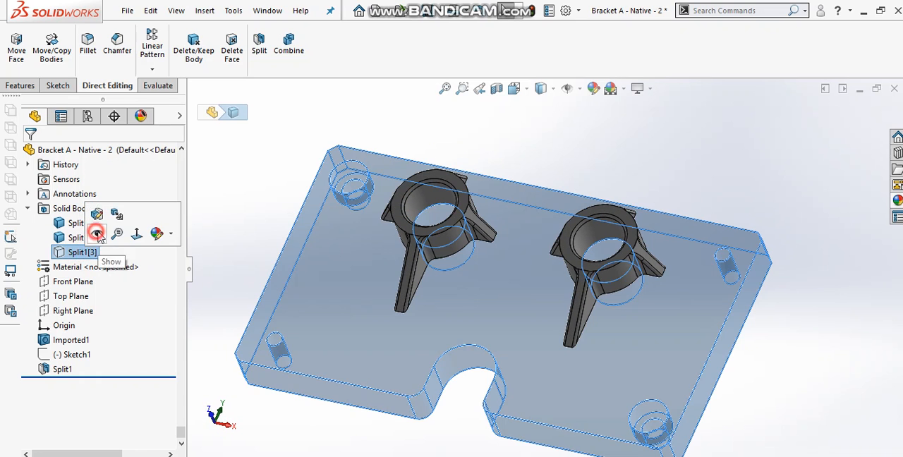
click(92, 233)
Hide all three split bodies together and show them again
click(82, 223)
shift+click(88, 252)
click(91, 235)
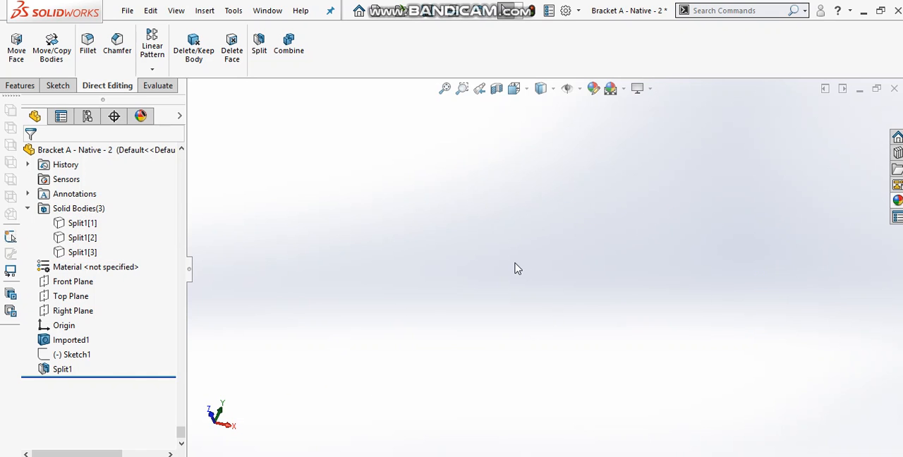
click(85, 223)
shift+click(88, 252)
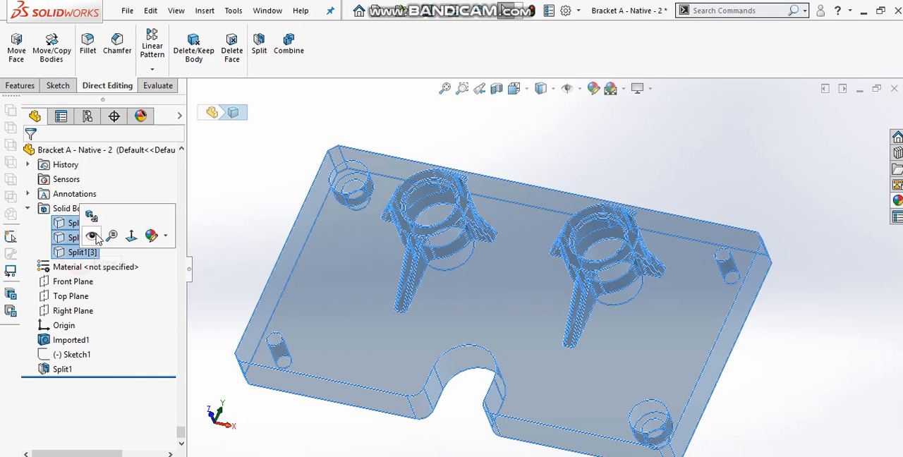
click(93, 233)
Move the two boss bodies 40 mm along the Z axis, up off the plate, without copying them
middle_drag(337, 249, 331, 250)
scroll(688, 326, up, 2)
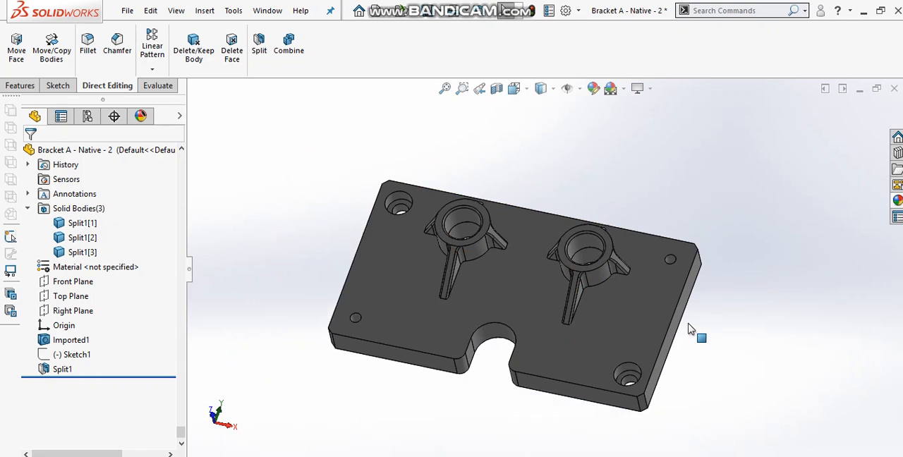
scroll(689, 326, down, 2)
scroll(483, 283, up, 1)
middle_drag(470, 274, 471, 246)
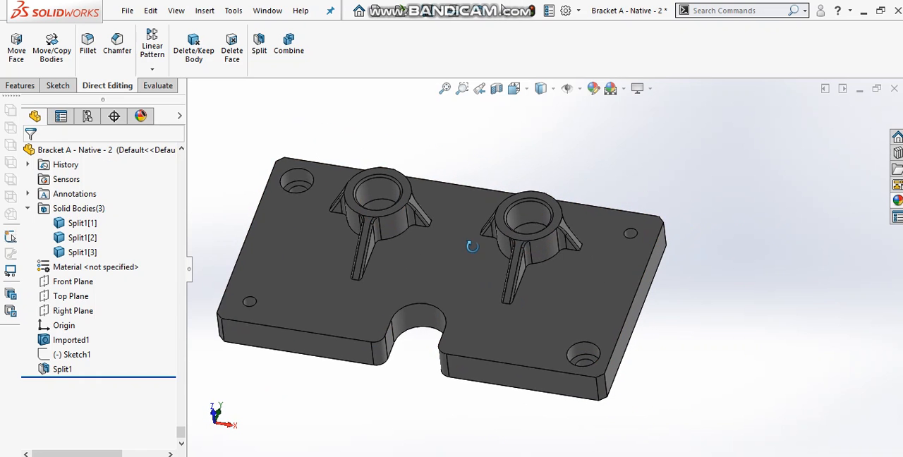
click(52, 47)
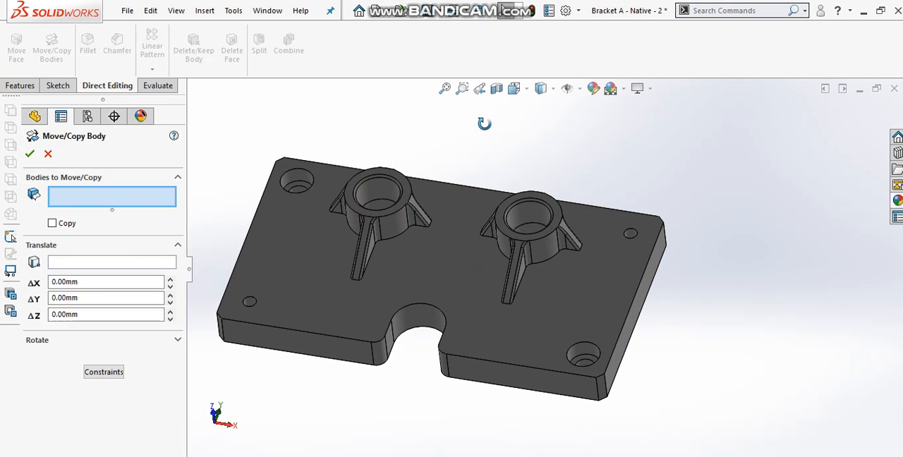
click(415, 217)
click(528, 232)
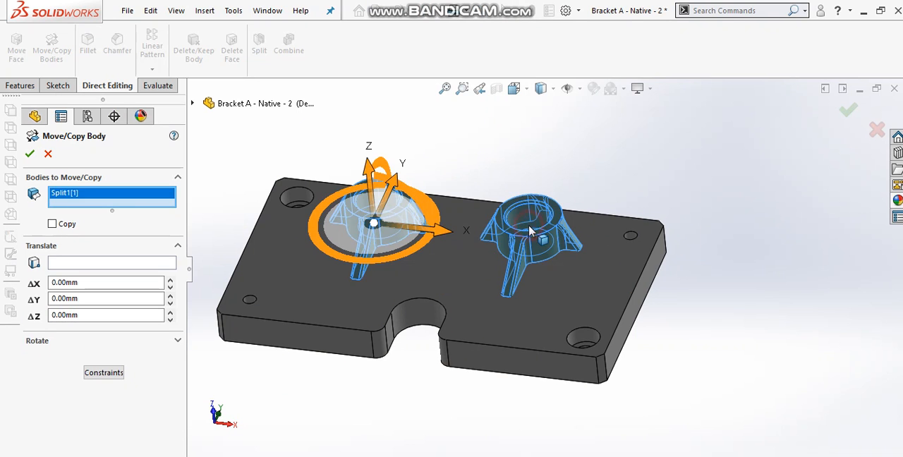
drag(443, 174, 451, 116)
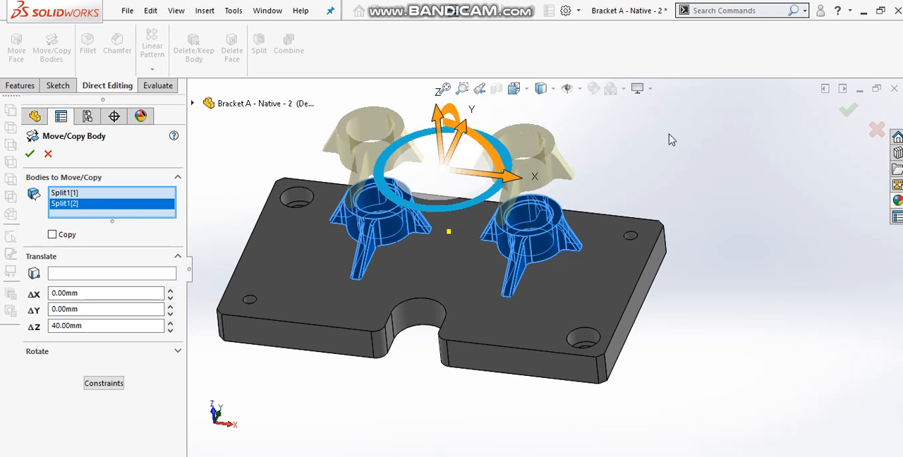
click(848, 110)
Suppress the feature that moves the bosses 40 mm upward
middle_drag(714, 204, 691, 199)
click(207, 364)
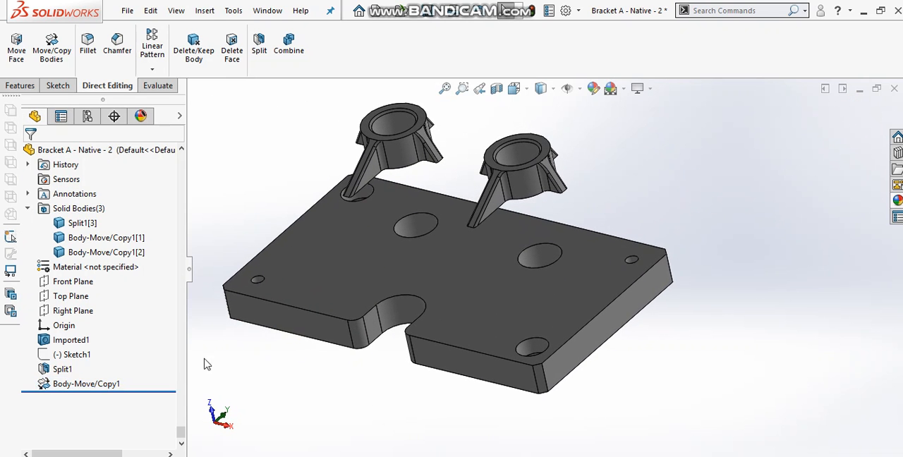
click(105, 385)
click(135, 343)
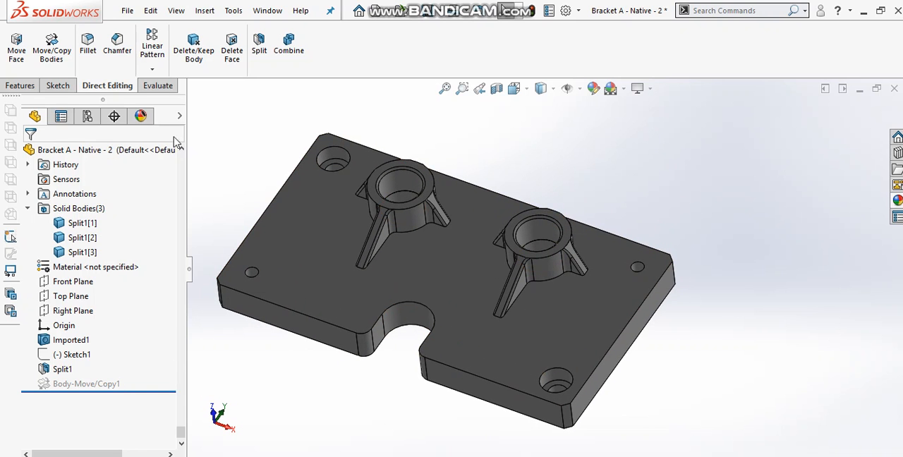
Move both boss bodies together along the Y axis toward the plate's notched edge, without copying them
click(51, 48)
click(401, 204)
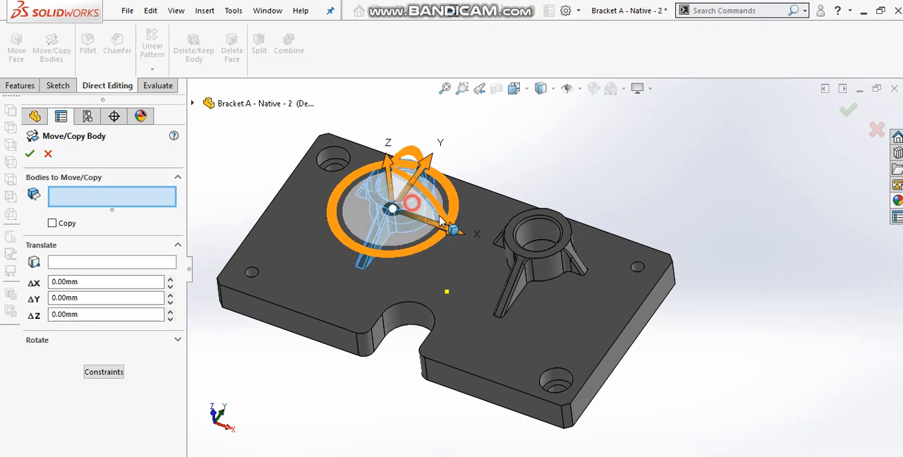
click(533, 221)
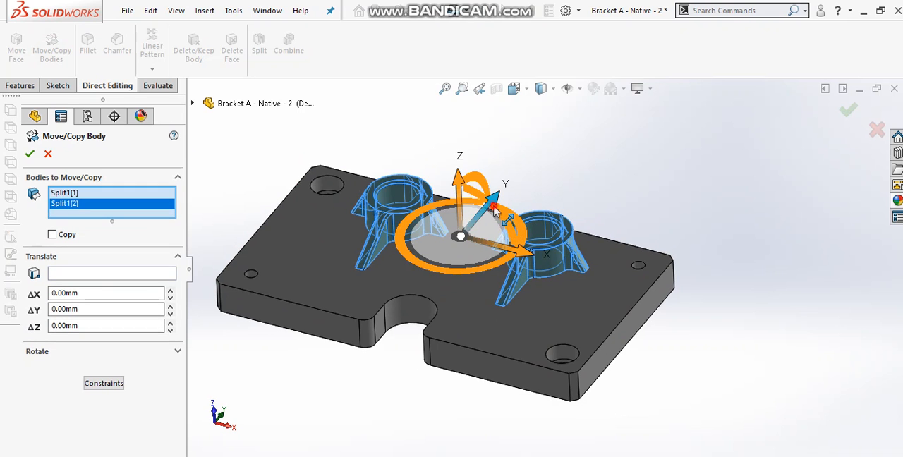
drag(488, 199, 480, 251)
click(849, 110)
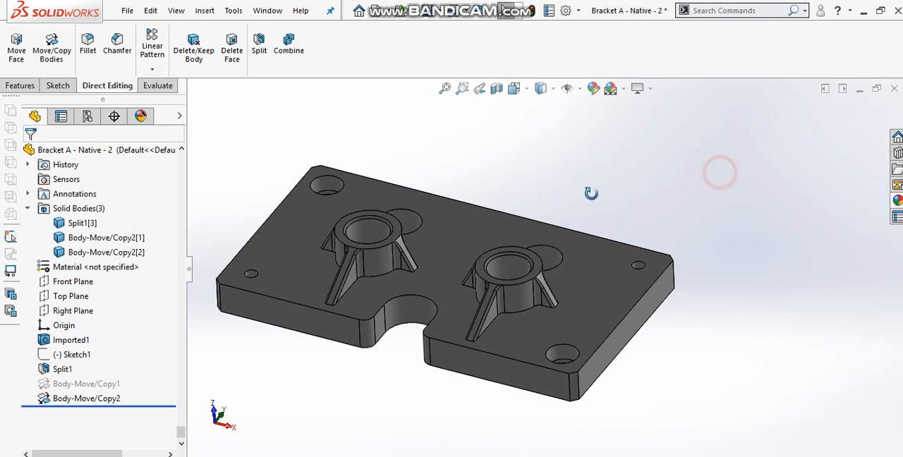
Suppress the feature that moves the bosses along the Y axis
middle_drag(720, 173, 590, 264)
click(91, 399)
click(120, 355)
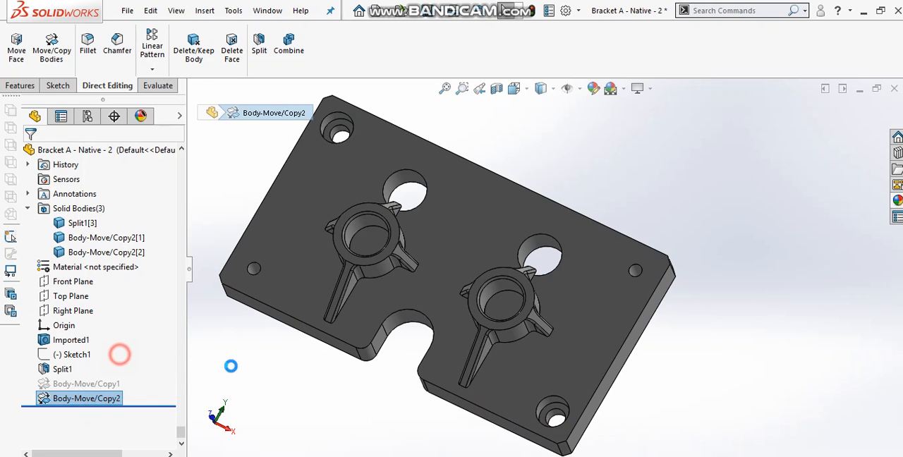
Suppress the remaining active body-move feature and delete both body-move features from the model history
click(89, 384)
ctrl+click(86, 398)
key(Delete)
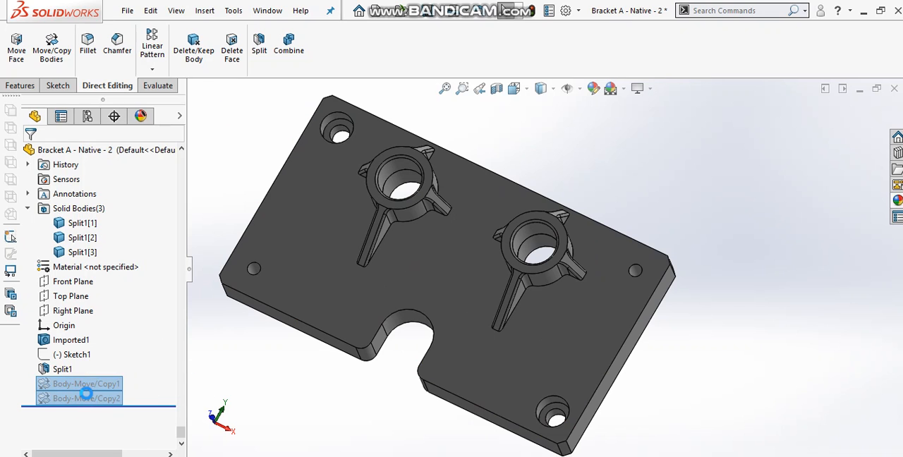
Copy both boss bodies once, offsetting the copies -30 mm along the Y axis toward the plate's notched edge
middle_drag(282, 375, 366, 196)
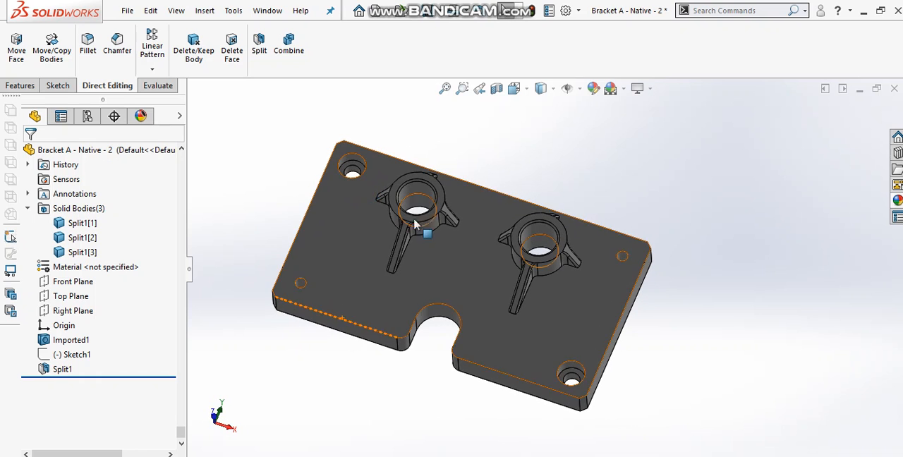
scroll(469, 183, down, 3)
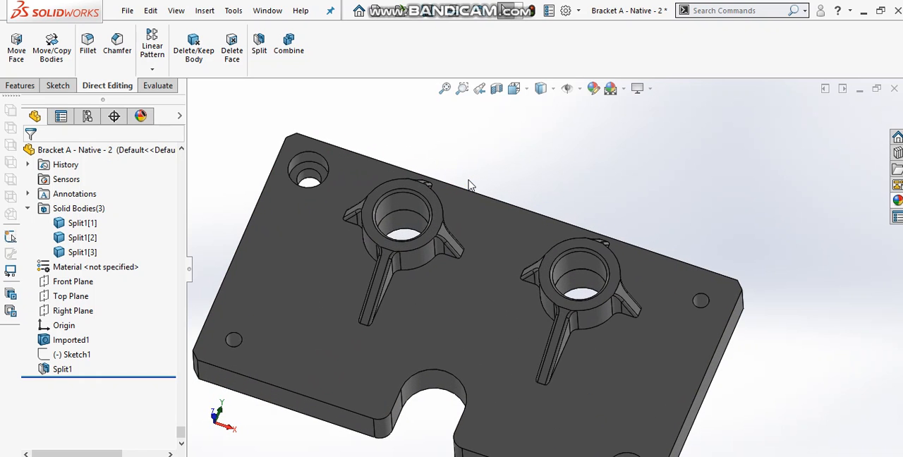
click(53, 43)
click(52, 224)
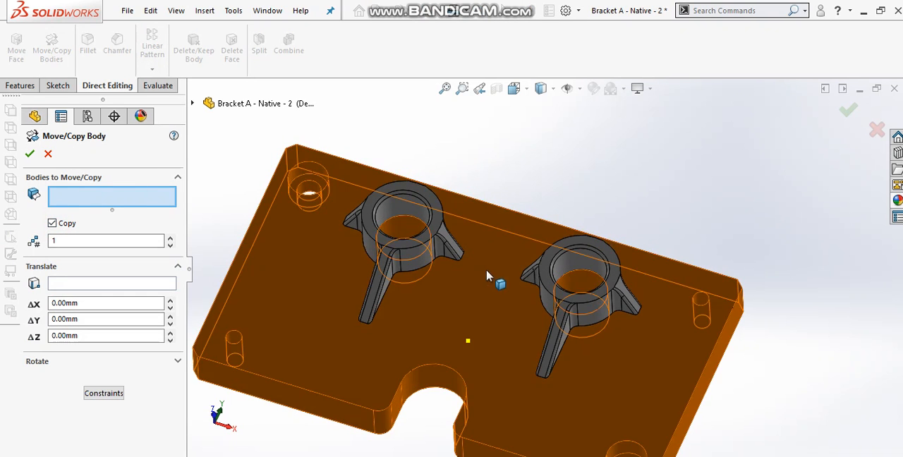
click(427, 260)
click(566, 307)
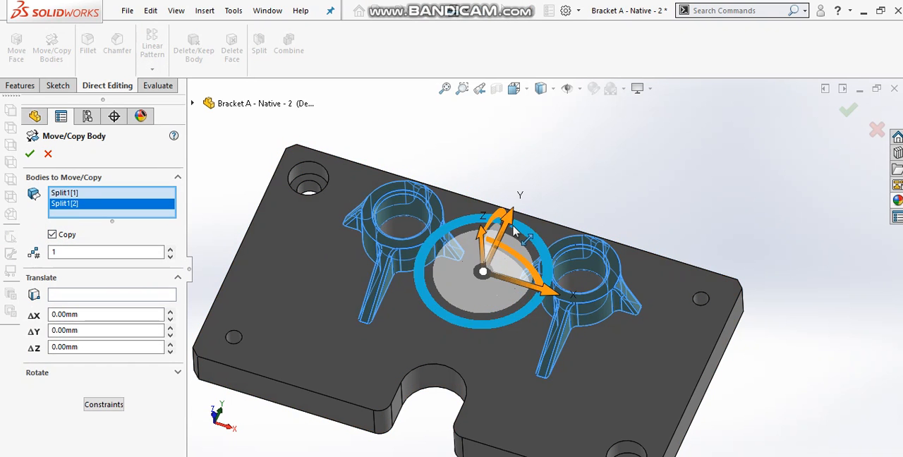
drag(510, 230, 498, 301)
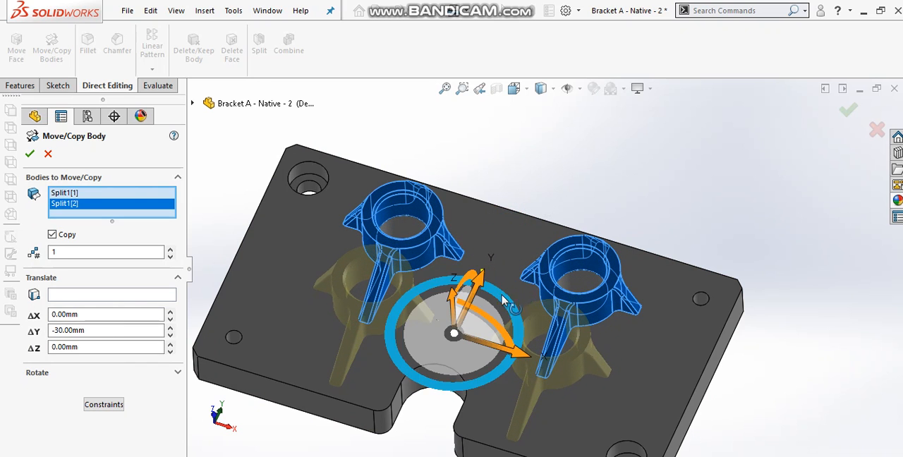
click(850, 112)
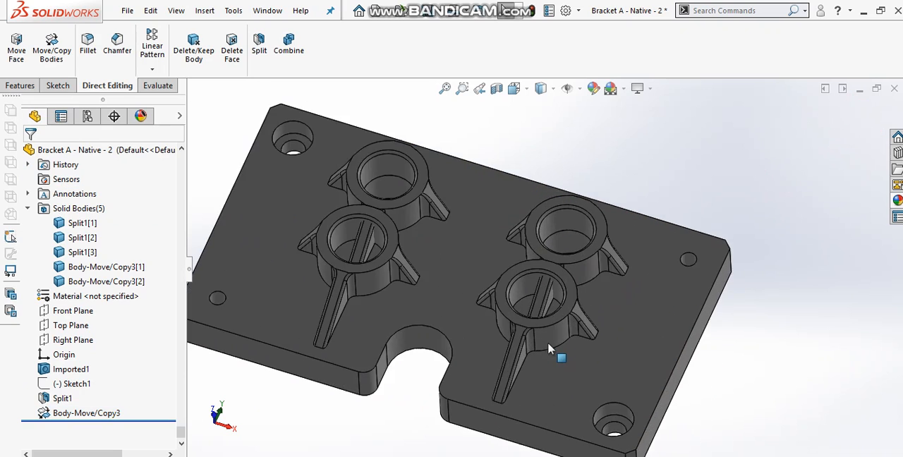
Move the copied boss nearest the notched edge's counterbored hole 30 mm along the X axis, without copying it
click(52, 48)
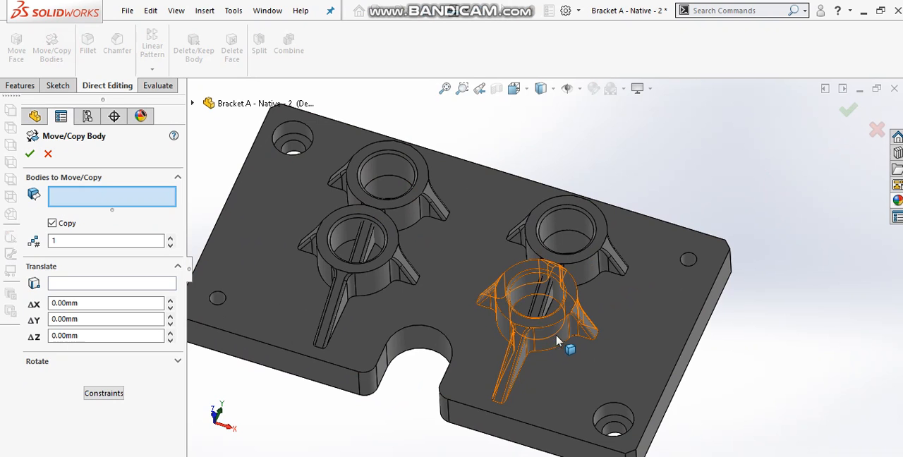
click(552, 334)
click(52, 225)
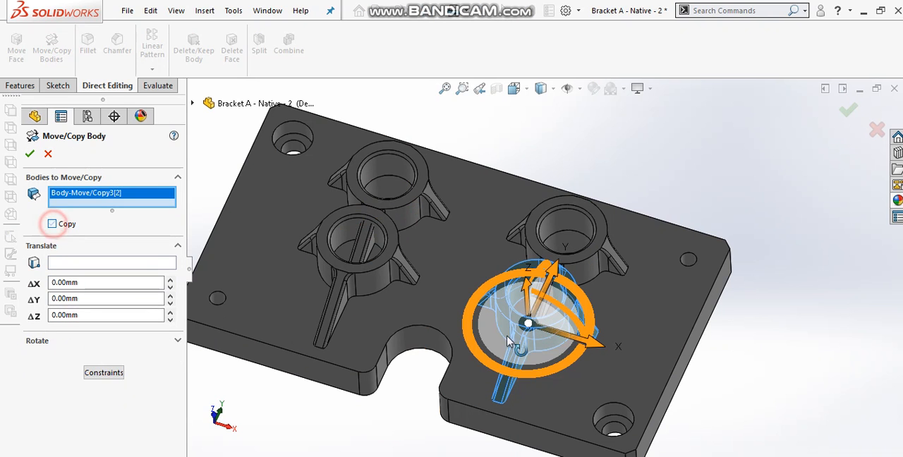
drag(607, 351, 684, 358)
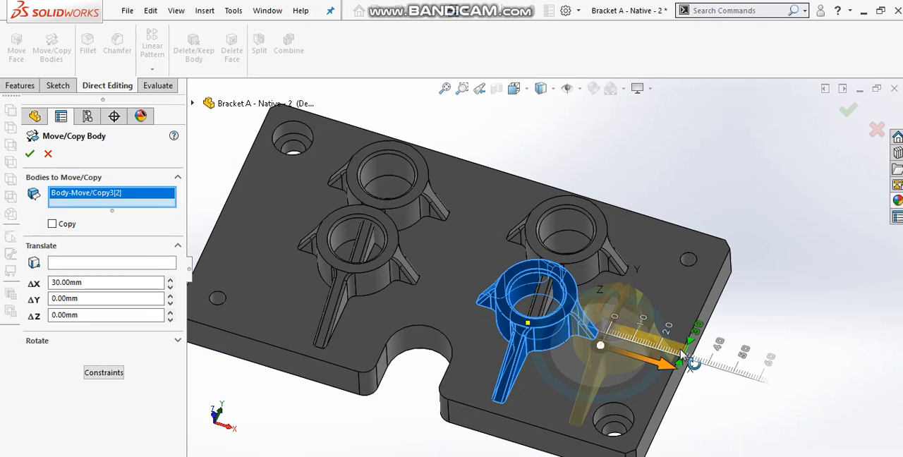
click(849, 111)
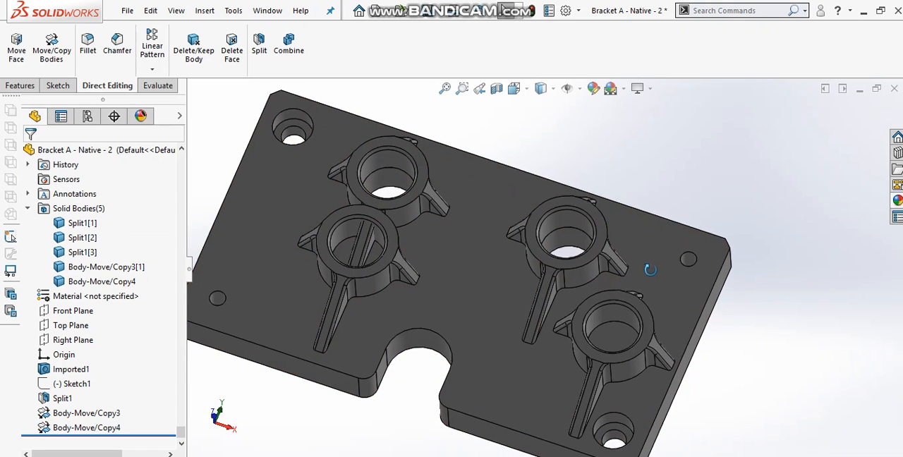
Move the other copied boss -30 mm along the X axis toward the plate's opposite short edge, without copying it
middle_drag(650, 270, 646, 275)
scroll(548, 272, up, 1)
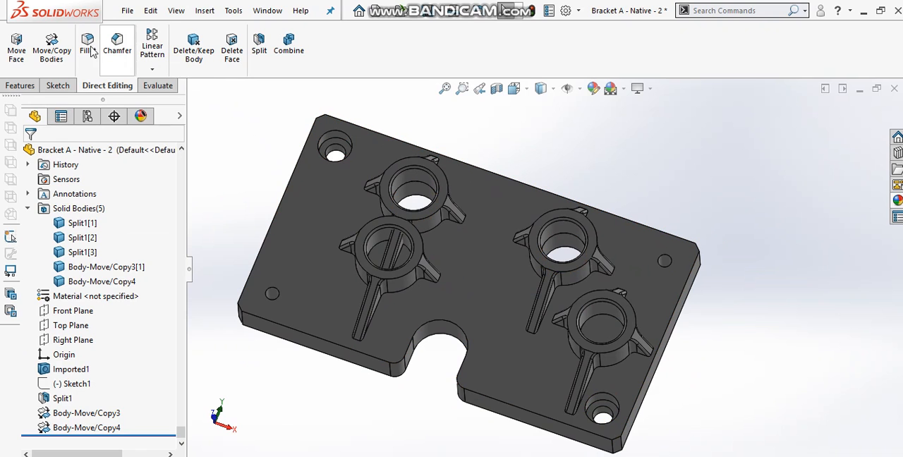
click(51, 43)
click(390, 285)
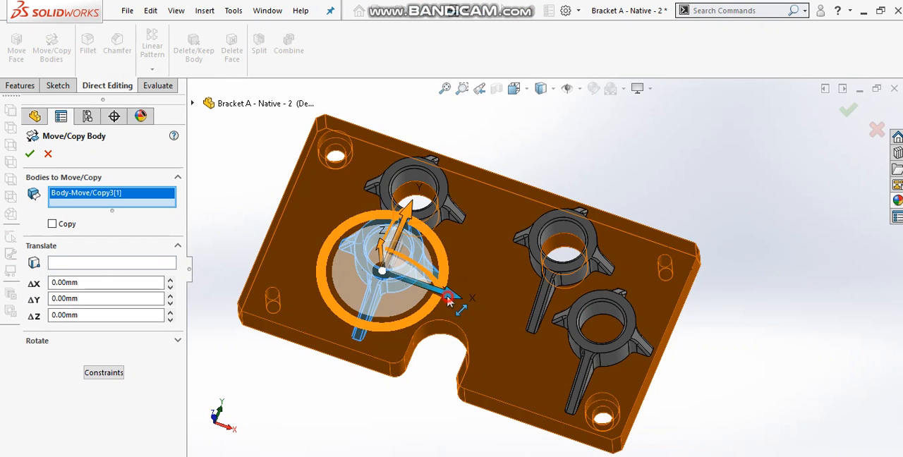
drag(455, 293, 397, 257)
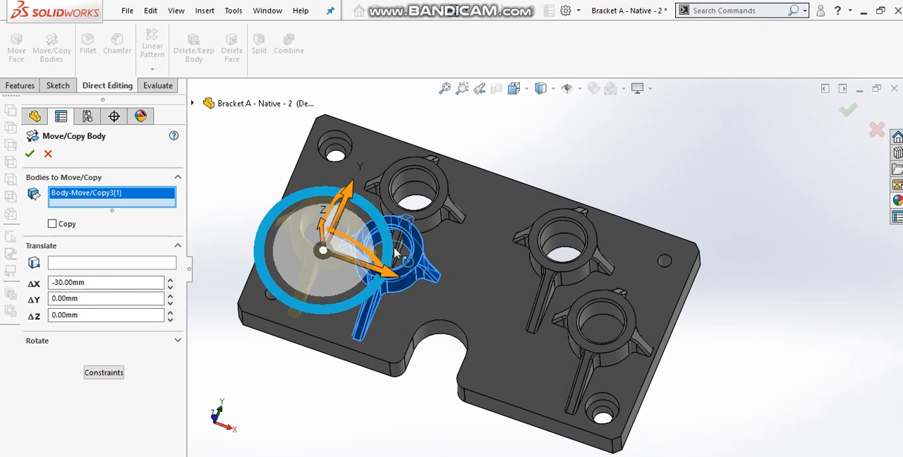
click(791, 171)
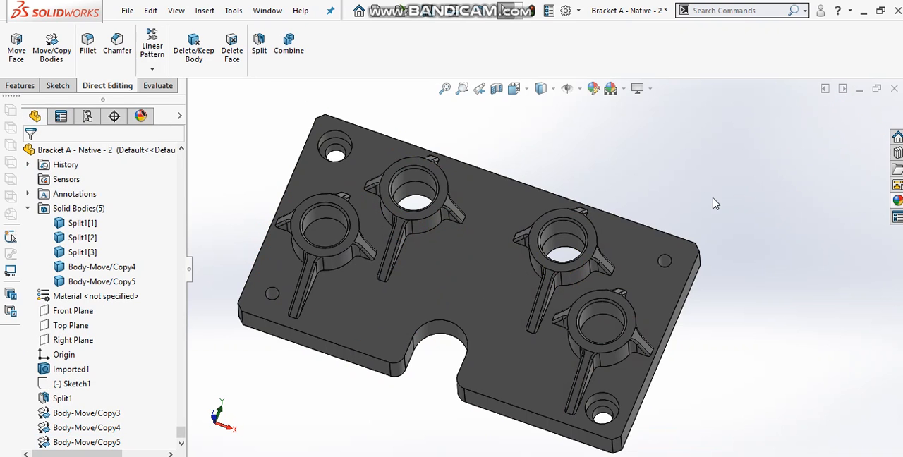
Start a 3D sketch and convert the inner top circular edges of the two copied bosses into sketch entities
middle_drag(712, 203, 707, 141)
scroll(549, 330, down, 3)
scroll(549, 330, up, 2)
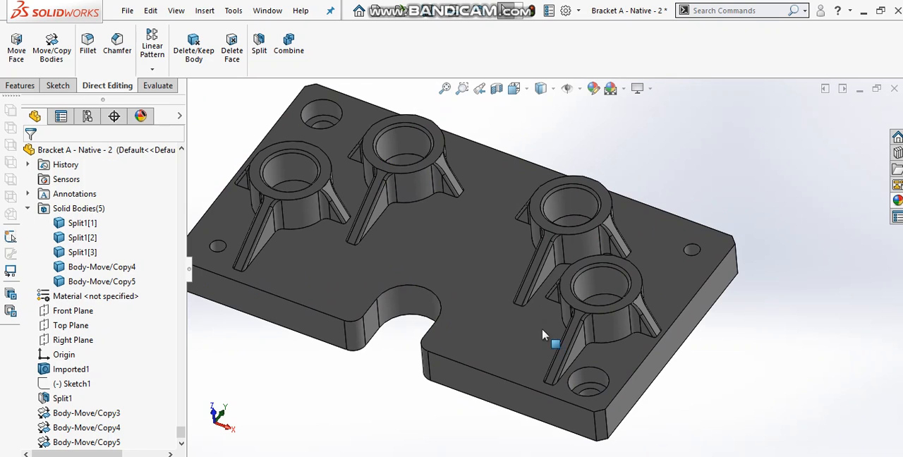
click(58, 85)
click(18, 68)
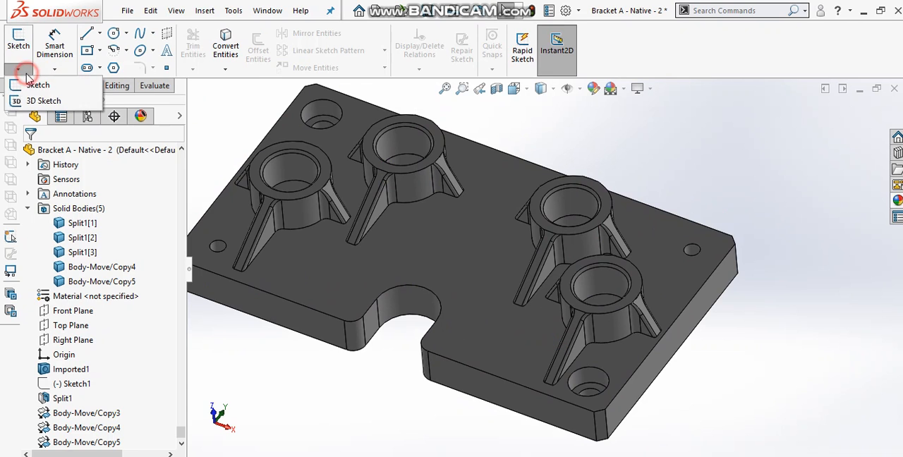
click(28, 103)
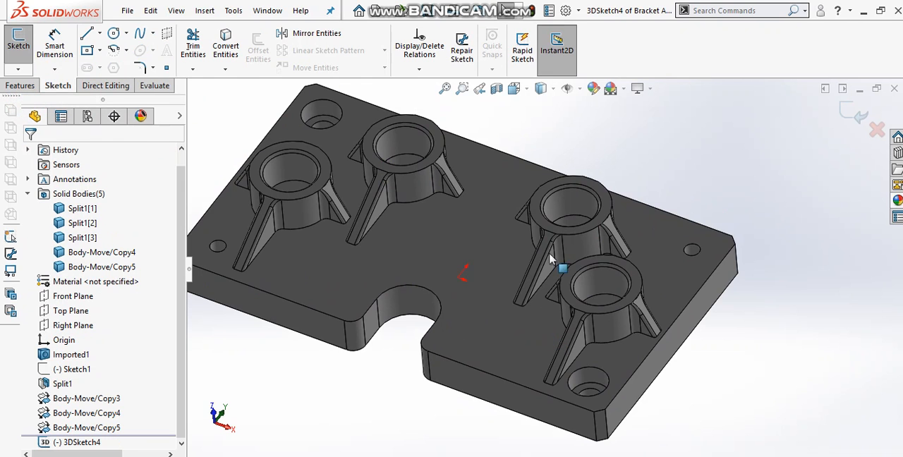
click(631, 281)
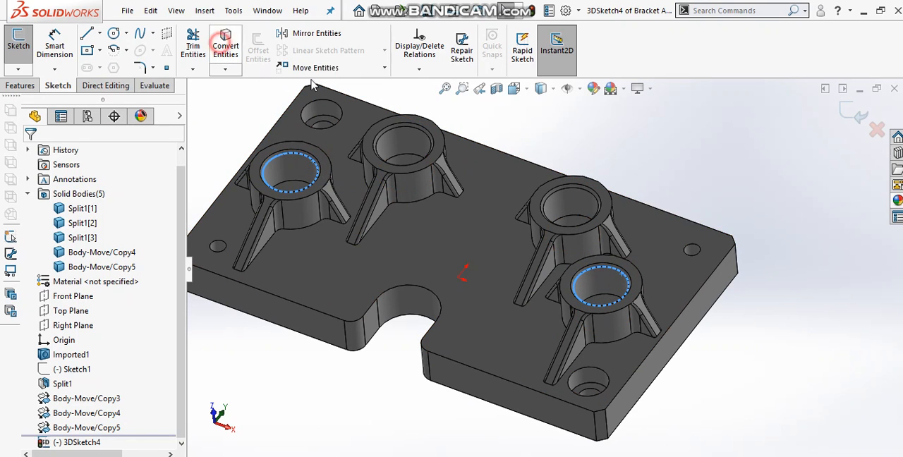
click(226, 46)
Draw a short vertical line along Z from the centre of each converted circle and exit the 3D sketch
click(87, 34)
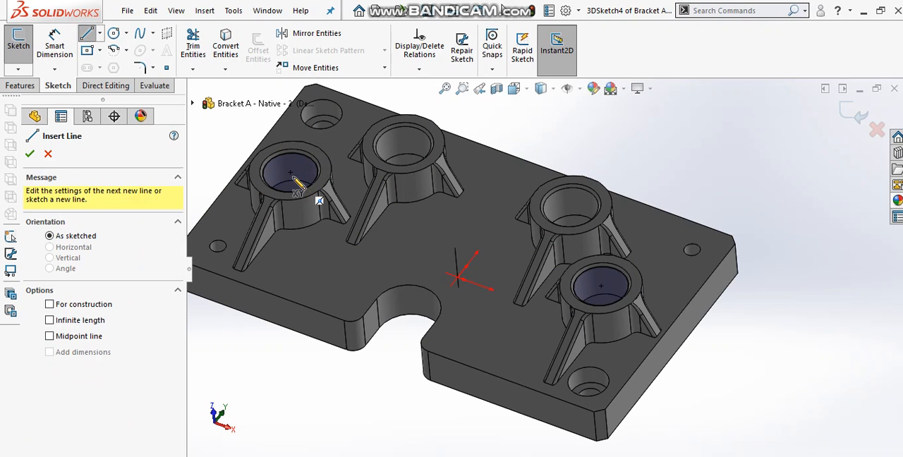
click(289, 172)
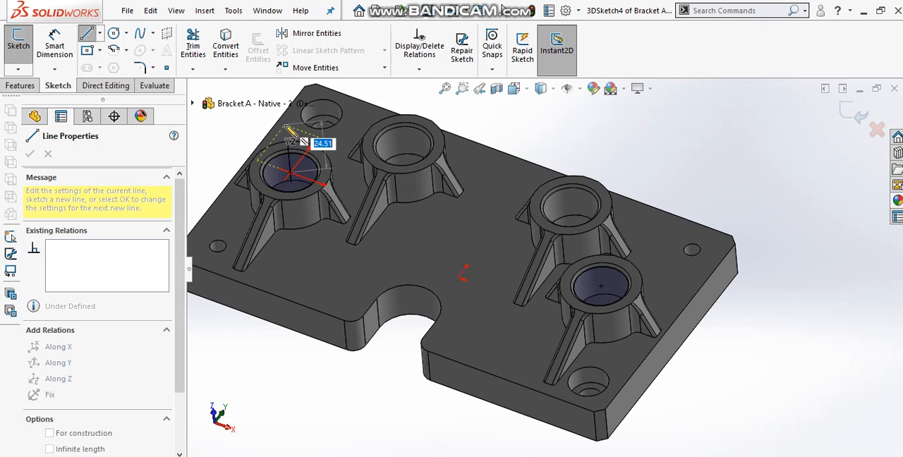
click(286, 122)
key(Escape)
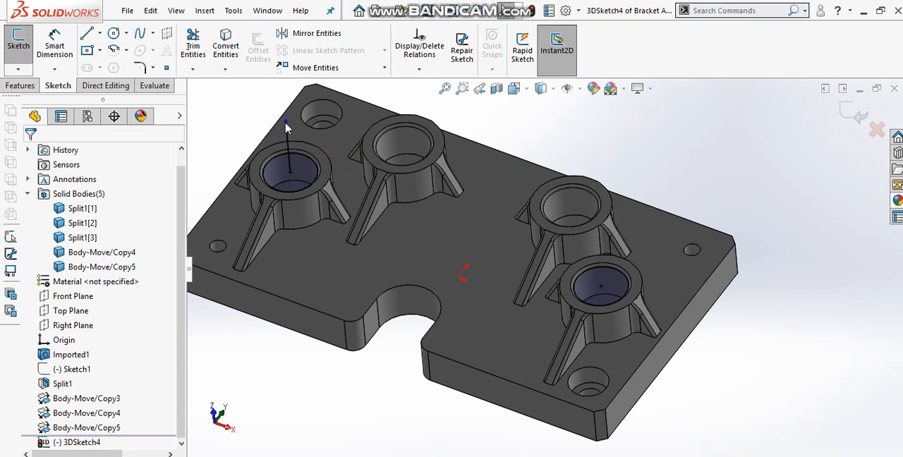
click(87, 33)
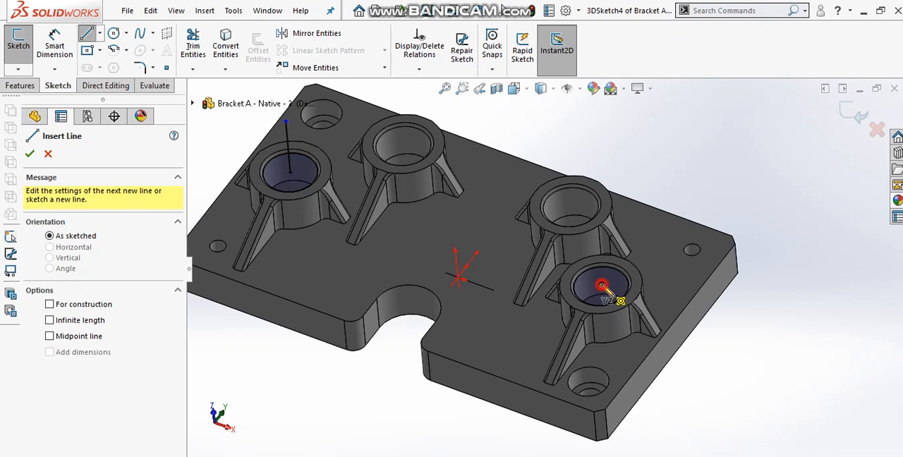
click(602, 286)
click(597, 244)
key(Escape)
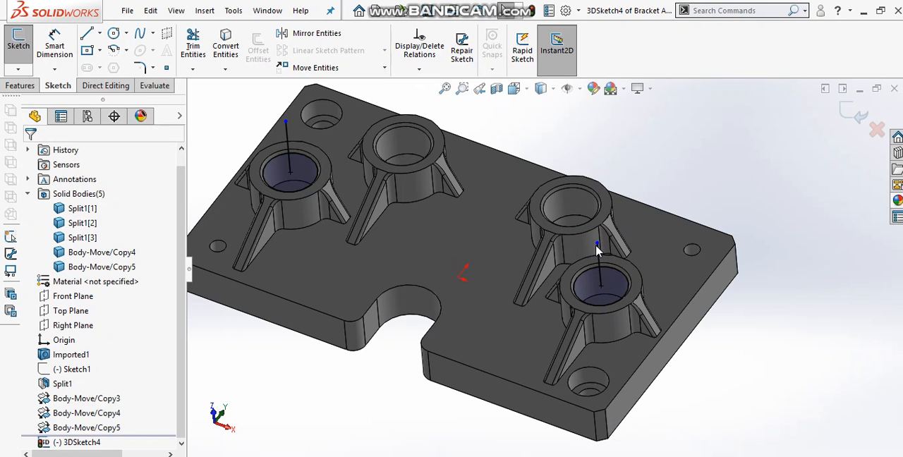
click(796, 146)
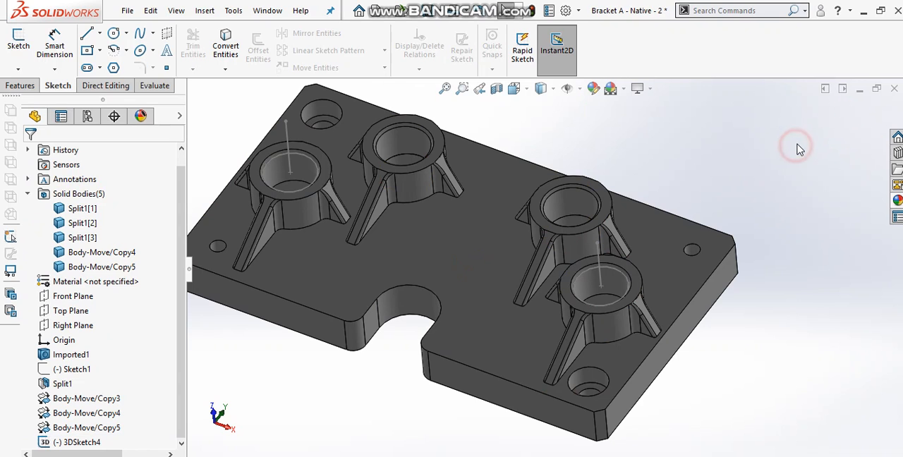
Set up a rotation without copying for the boss nearest the counterbored hole, using its vertical sketch line as the axis
click(126, 86)
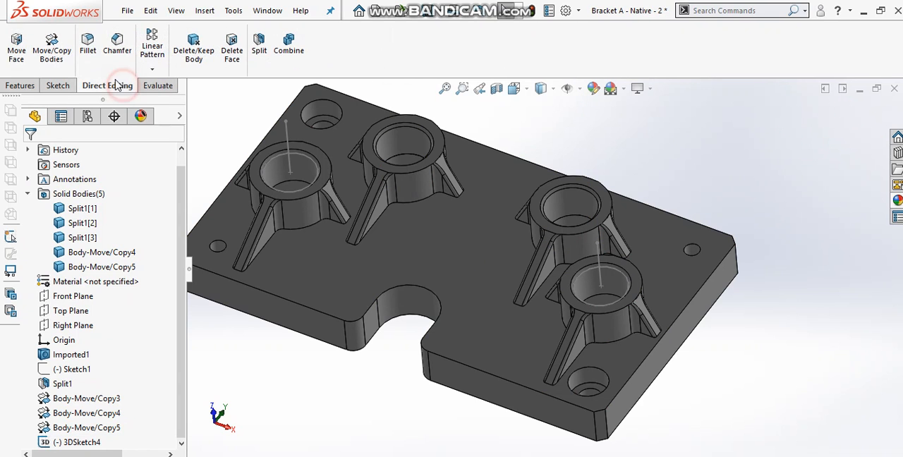
click(52, 46)
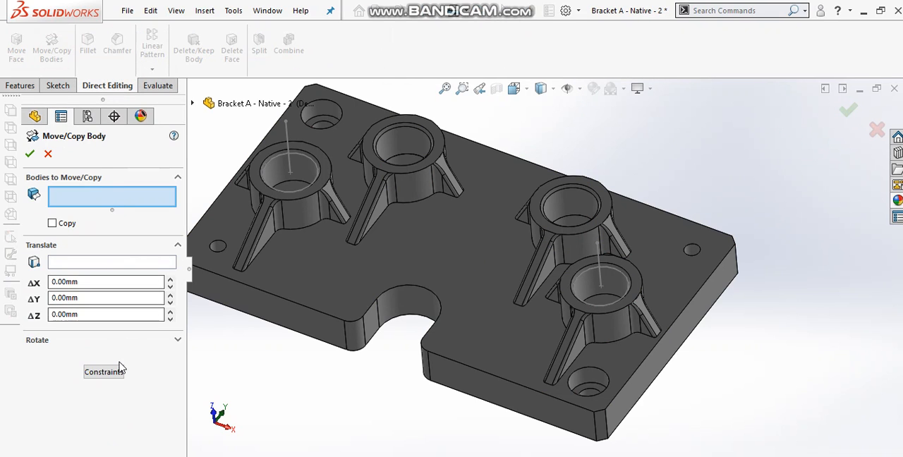
click(122, 340)
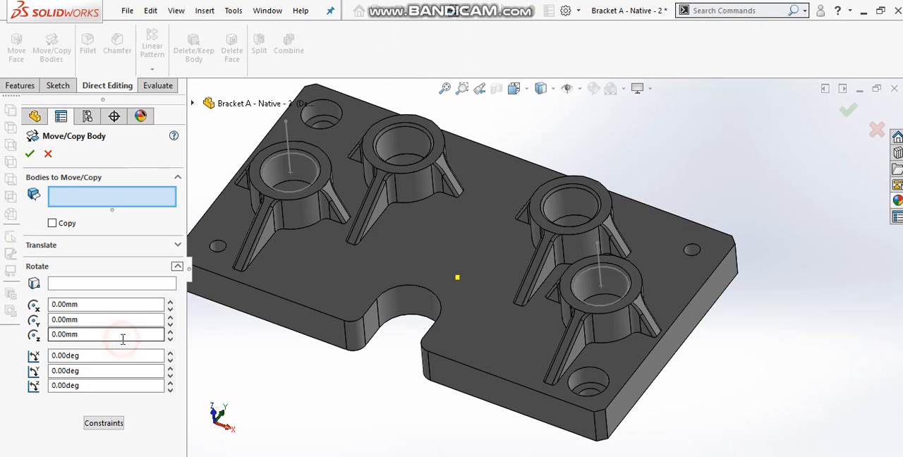
click(595, 331)
click(143, 283)
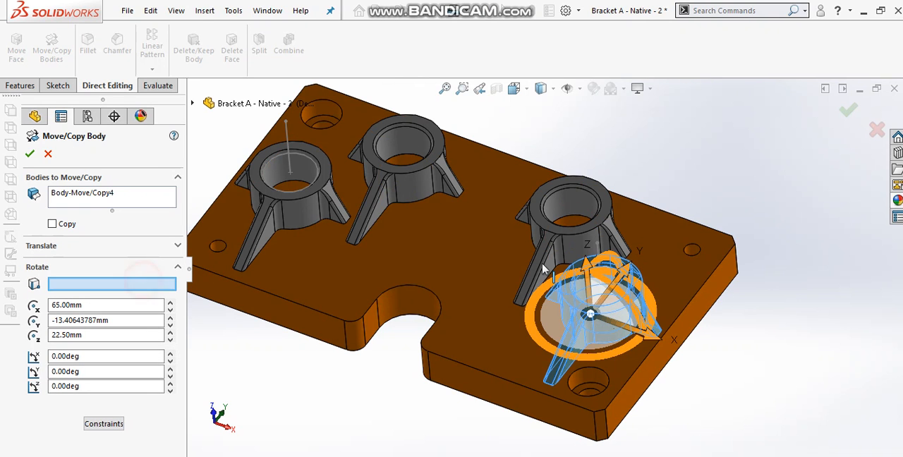
scroll(596, 248, down, 2)
click(591, 265)
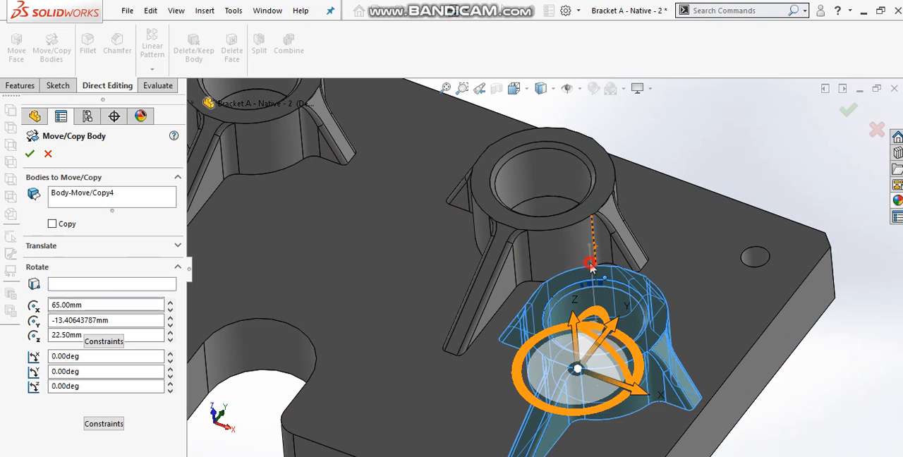
Rotate the boss nearest the counterbored hole clockwise about its sketched vertical line and apply the move
scroll(550, 289, up, 2)
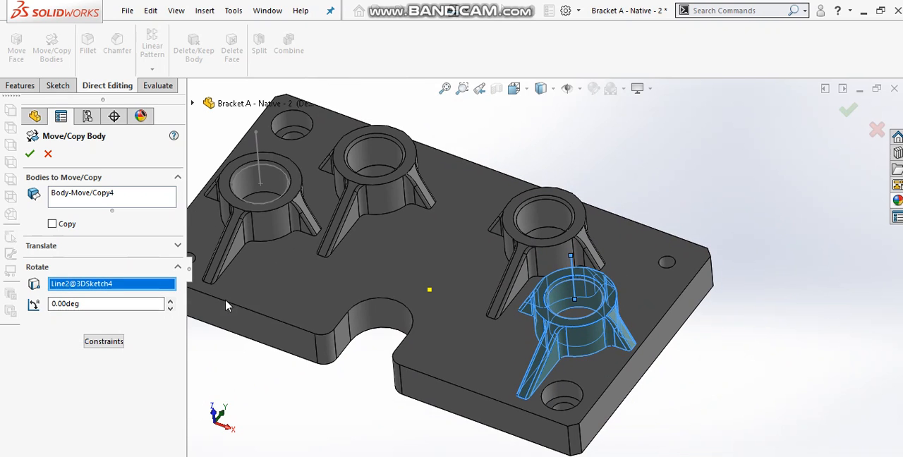
click(169, 302)
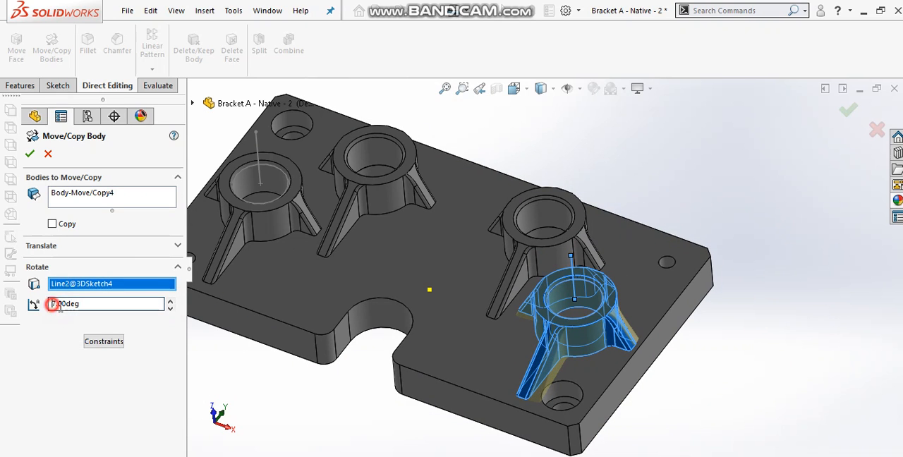
click(170, 302)
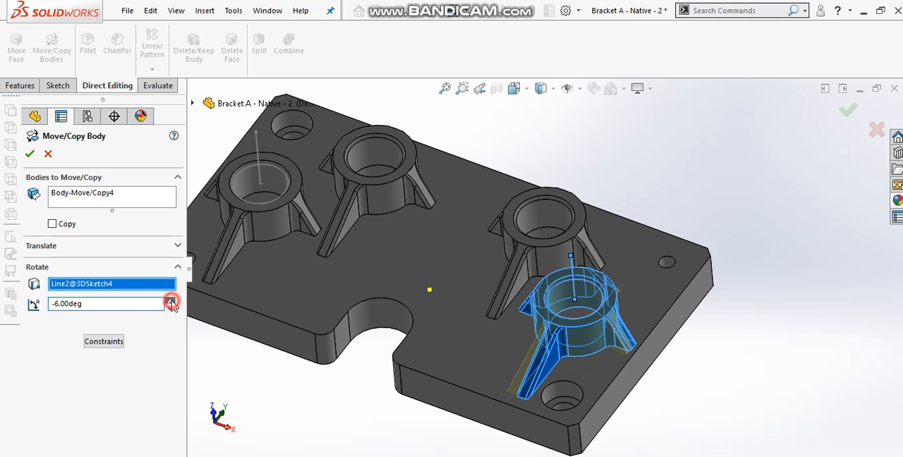
click(171, 302)
middle_drag(441, 311, 432, 374)
click(169, 309)
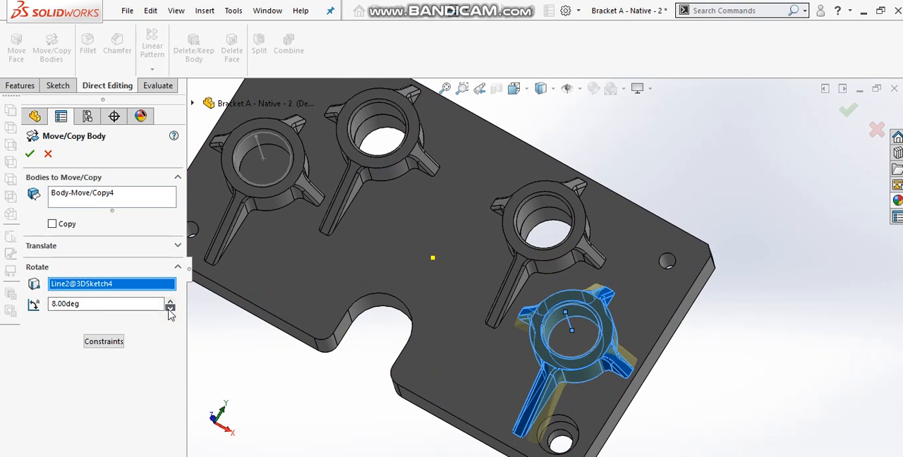
click(169, 309)
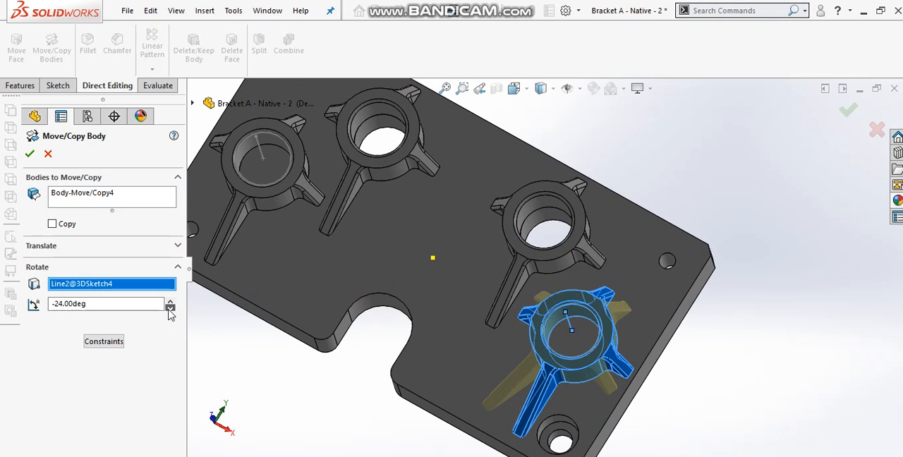
double_click(118, 305)
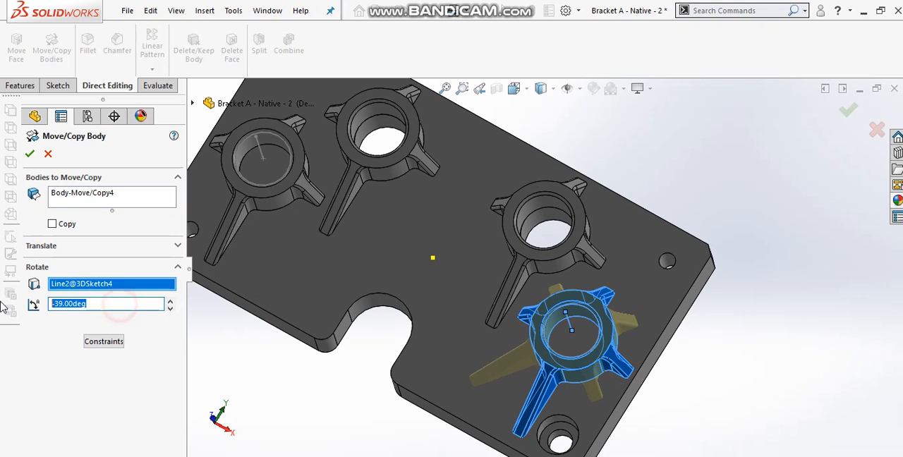
key(Return)
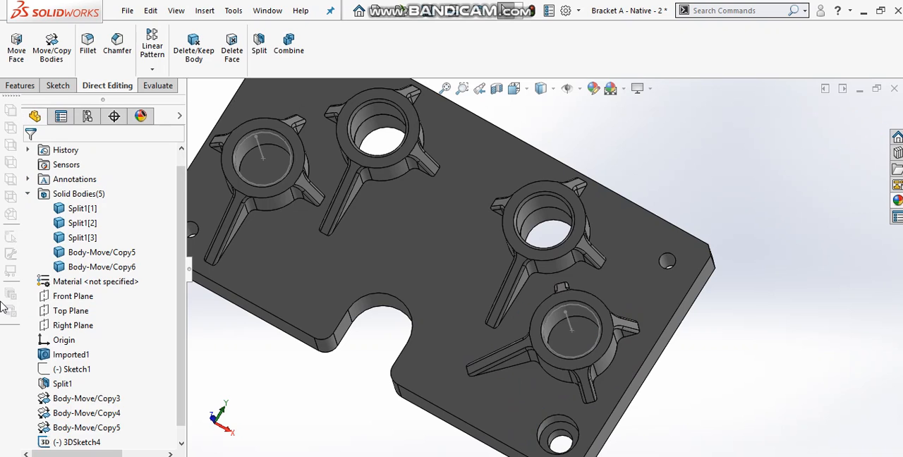
Set up a rotation without copying for the other moved boss, using its own vertical sketch line as the axis
scroll(402, 258, up, 3)
scroll(365, 226, down, 3)
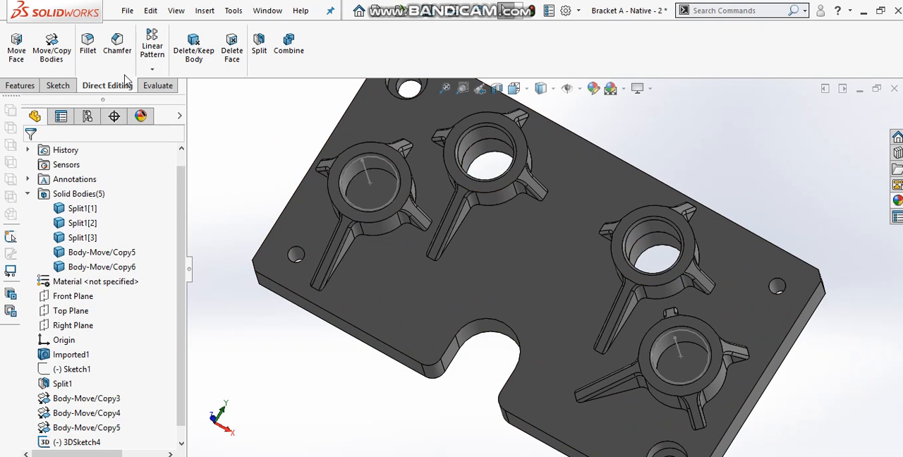
click(52, 48)
click(119, 285)
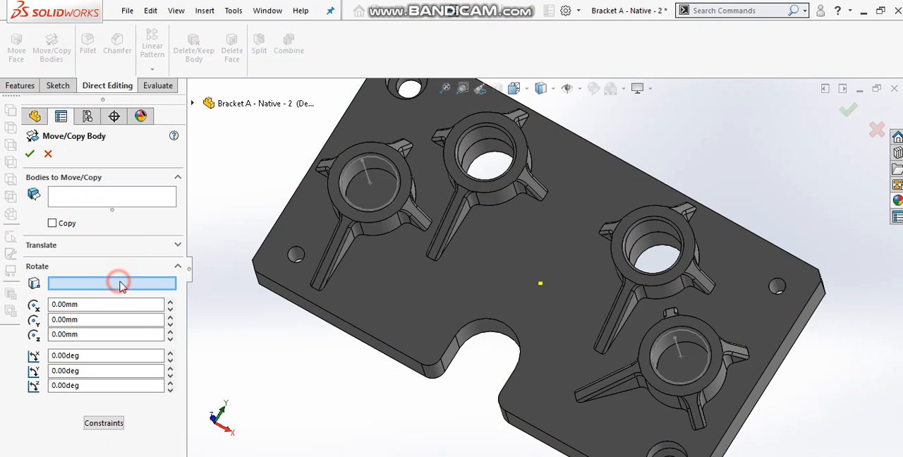
click(366, 179)
click(115, 194)
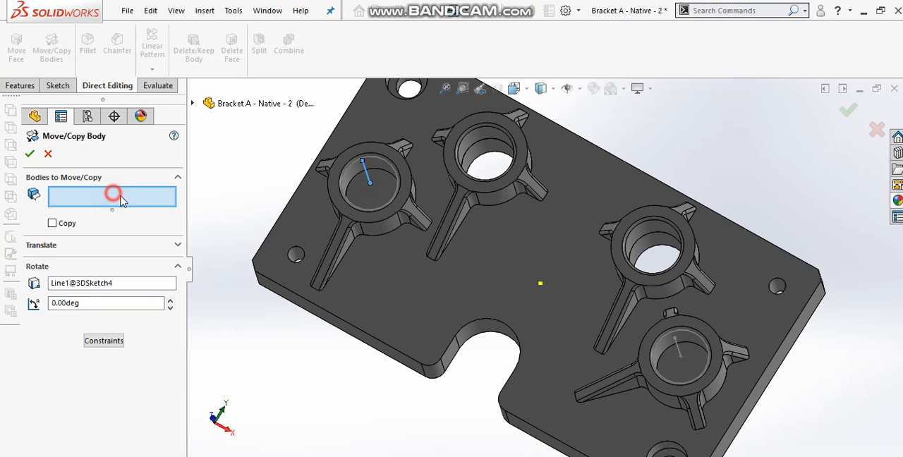
click(381, 230)
Rotate the selected boss 45 degrees about its sketched axis and apply the move
click(169, 310)
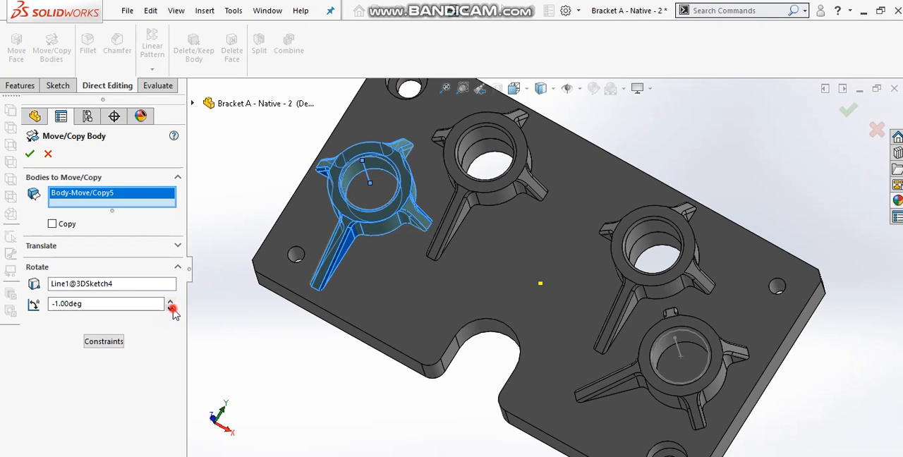
click(169, 310)
click(169, 310)
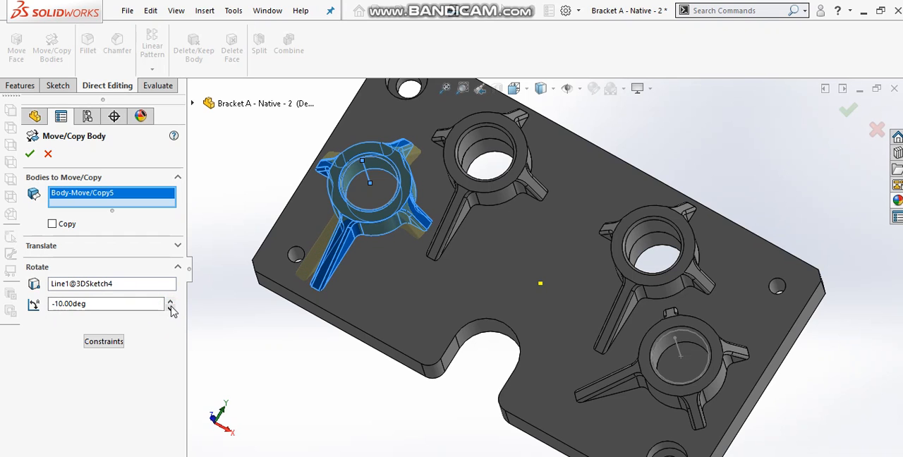
click(171, 303)
click(155, 303)
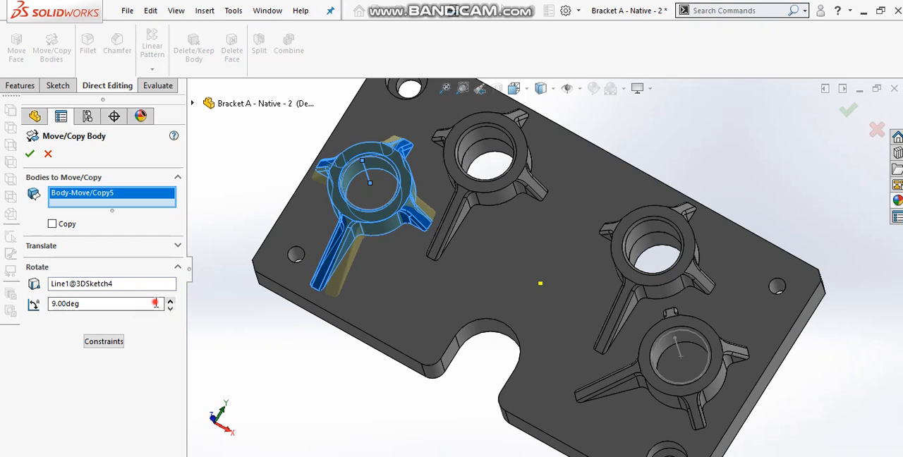
drag(155, 303, 41, 300)
key(Return)
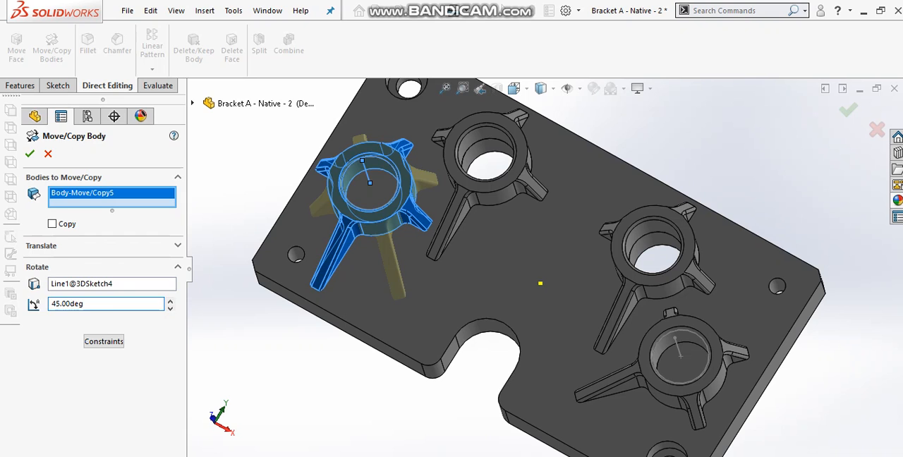
key(Return)
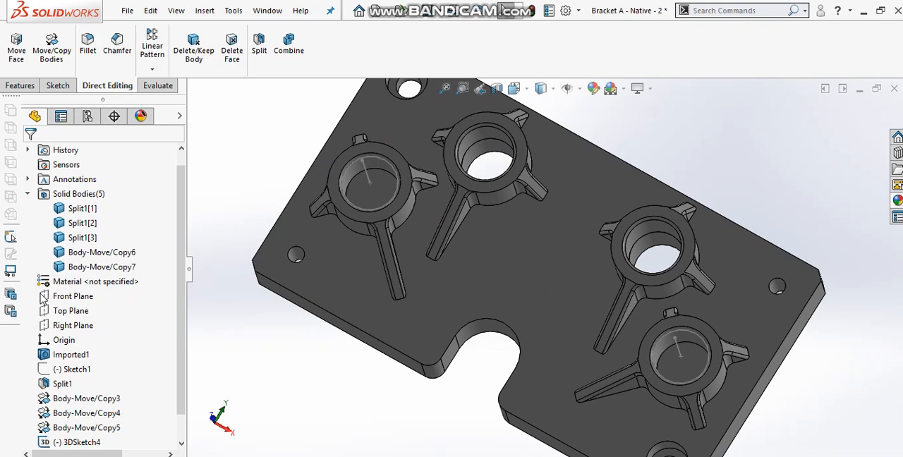
Hide the 3D axis sketch and start a new sketch on the top face of the boss nearest the counterbored hole
click(373, 182)
scroll(621, 260, up, 2)
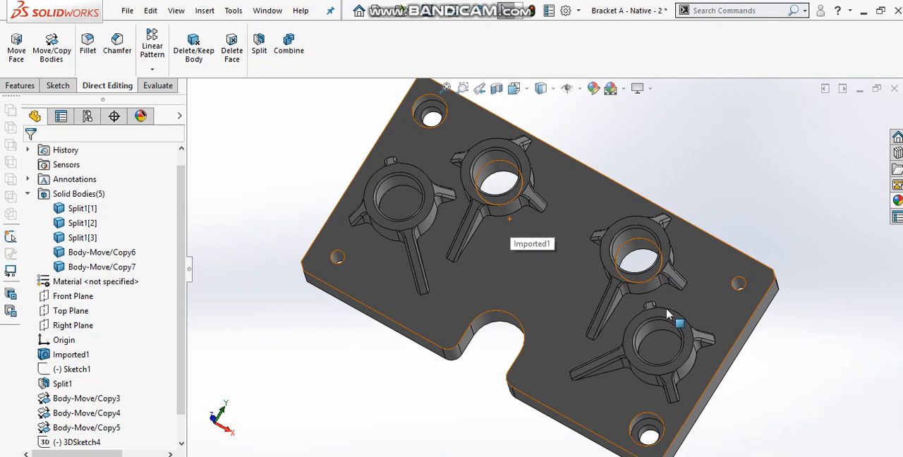
click(664, 322)
click(727, 276)
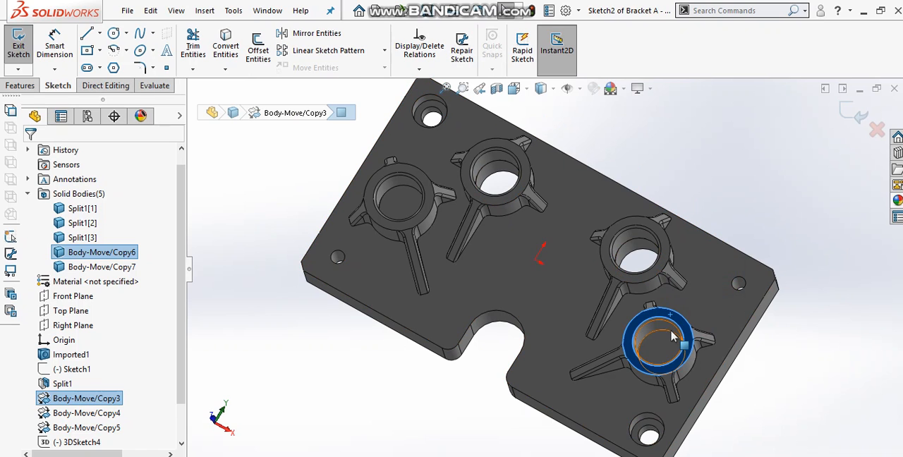
Convert the inner top circular edges of the two rotated bosses into sketch entities
click(671, 337)
click(654, 325)
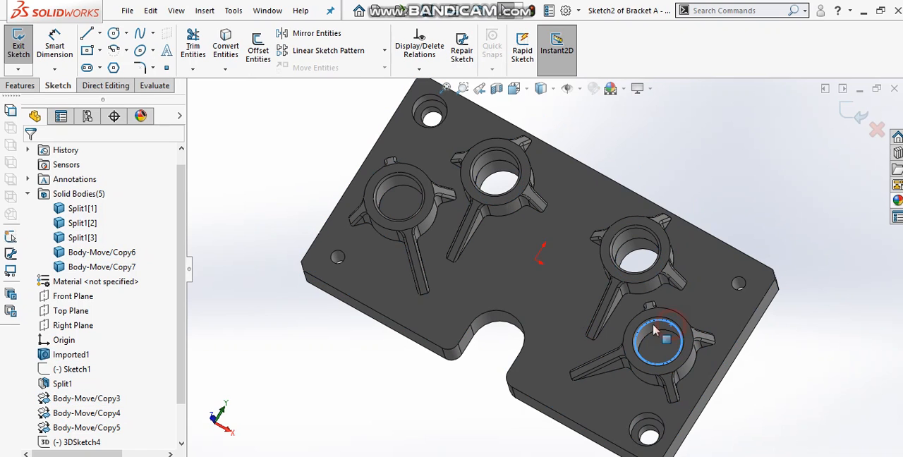
ctrl+click(399, 185)
ctrl+click(399, 183)
click(226, 44)
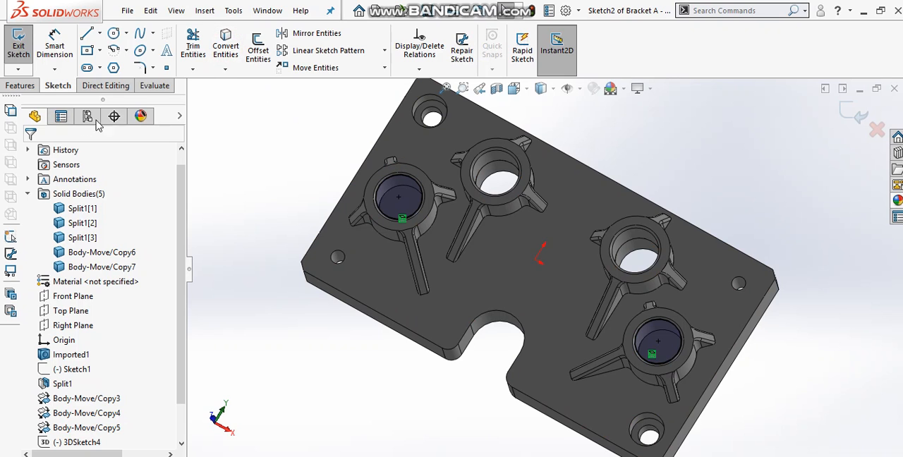
Extrude-cut the two converted circles through the plate beneath the rotated bosses
click(21, 85)
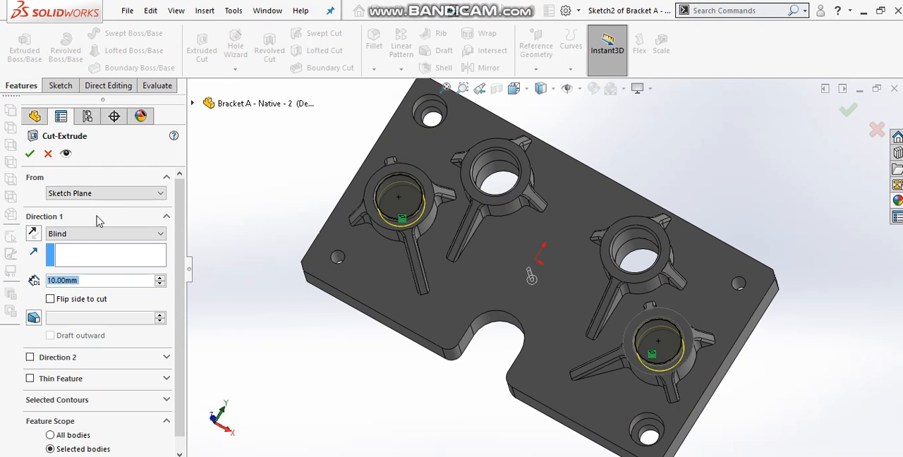
click(84, 233)
click(84, 252)
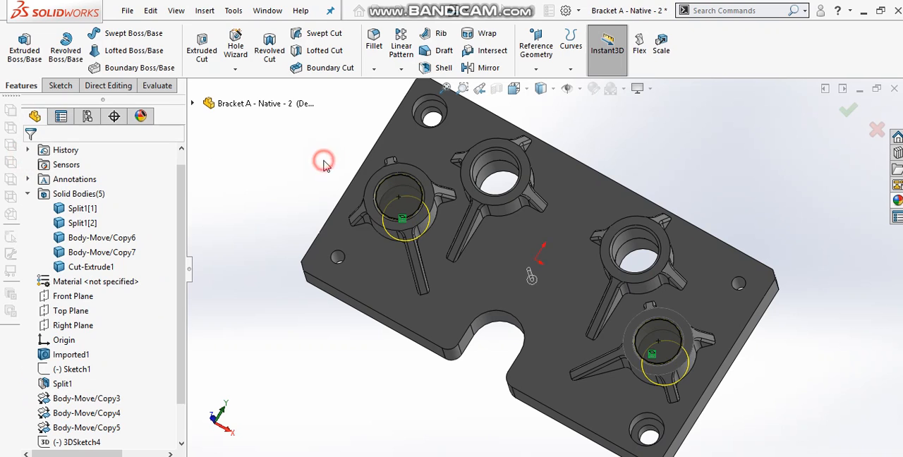
middle_drag(321, 125, 237, 173)
Highlight each of the five solid bodies one by one to see which part each represents
click(82, 209)
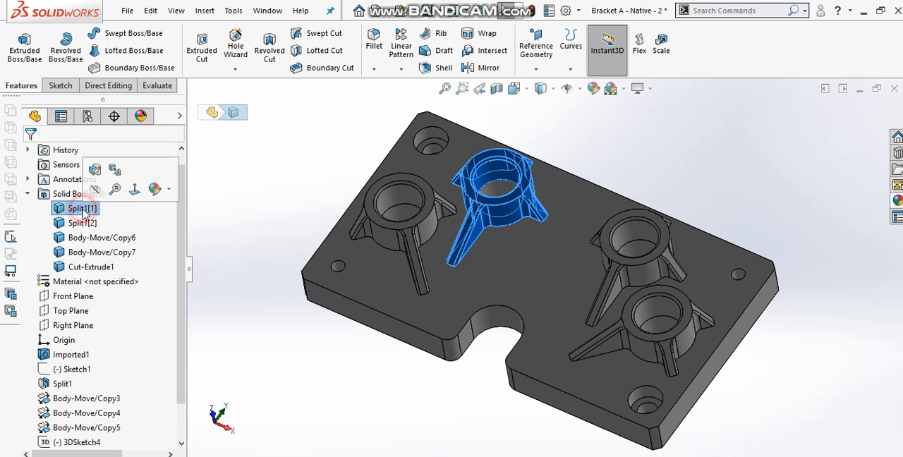
click(82, 222)
click(84, 237)
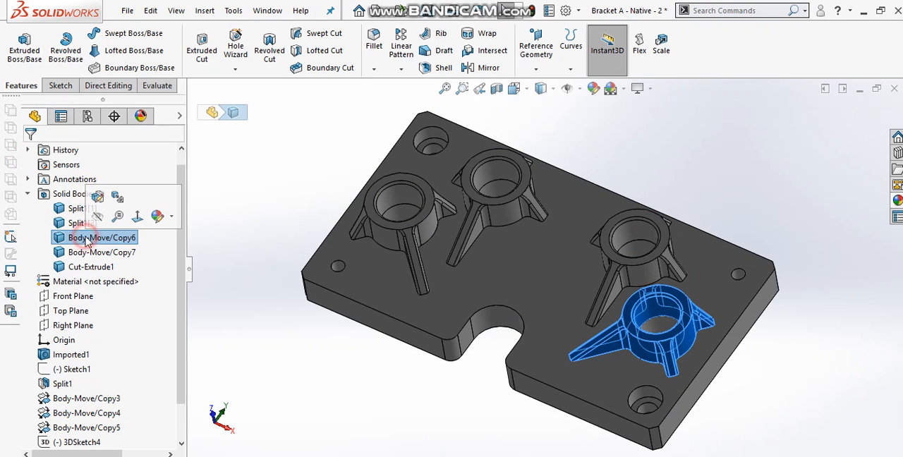
click(85, 252)
click(89, 268)
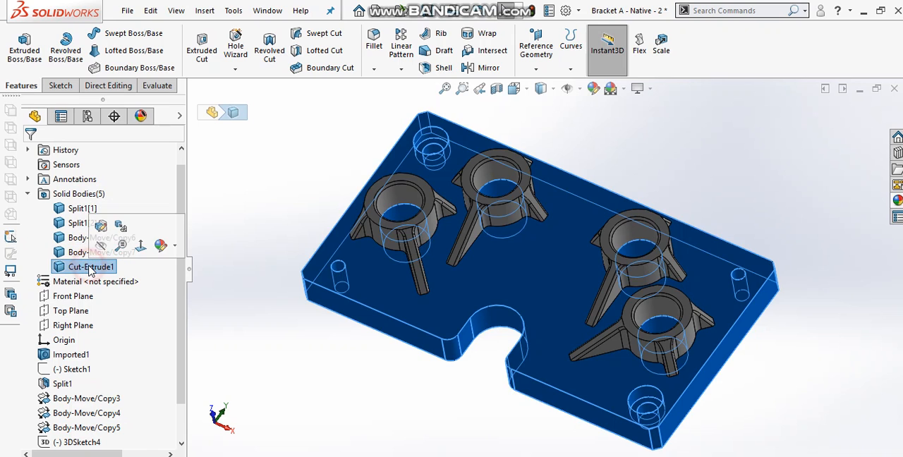
Hide the plate body and the four boss bodies one after another
click(101, 245)
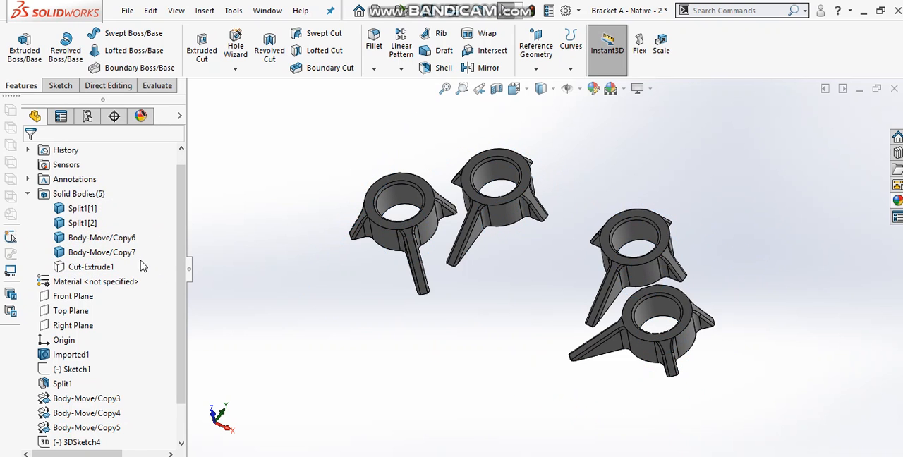
click(131, 252)
click(136, 233)
click(133, 238)
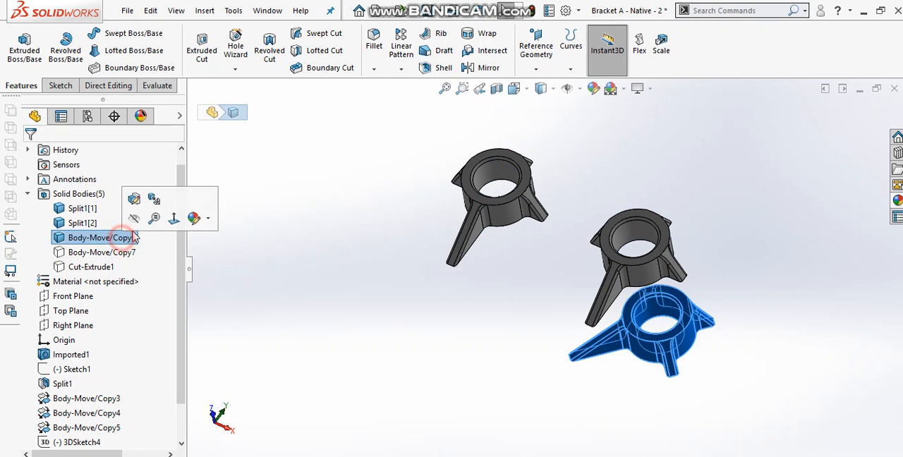
click(134, 218)
click(88, 222)
click(95, 204)
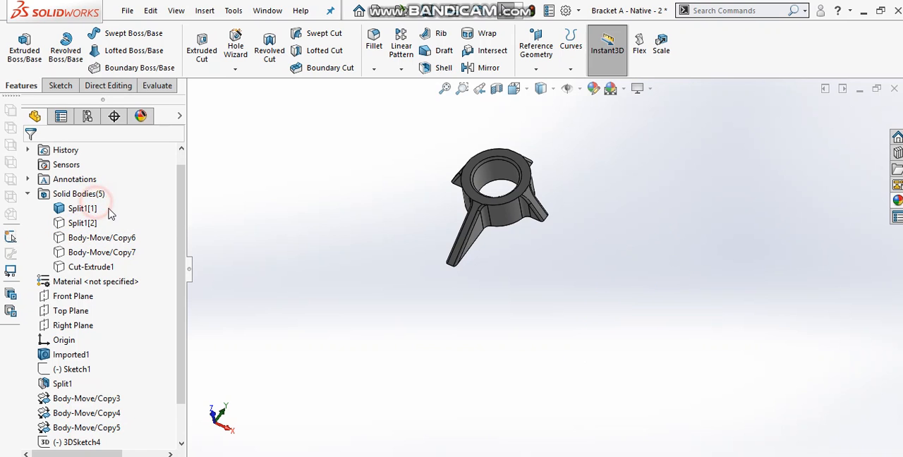
click(86, 210)
click(96, 189)
Show the four hidden boss bodies and the plate body again
click(86, 210)
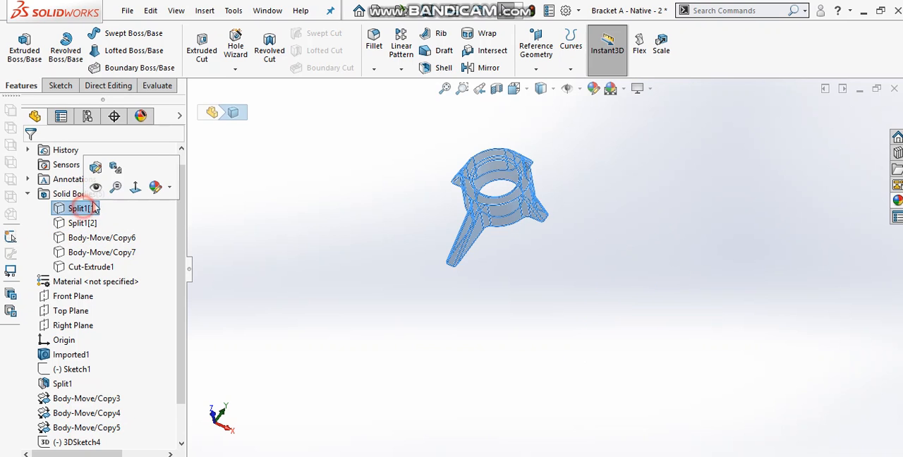
click(96, 188)
click(90, 223)
click(101, 199)
click(78, 237)
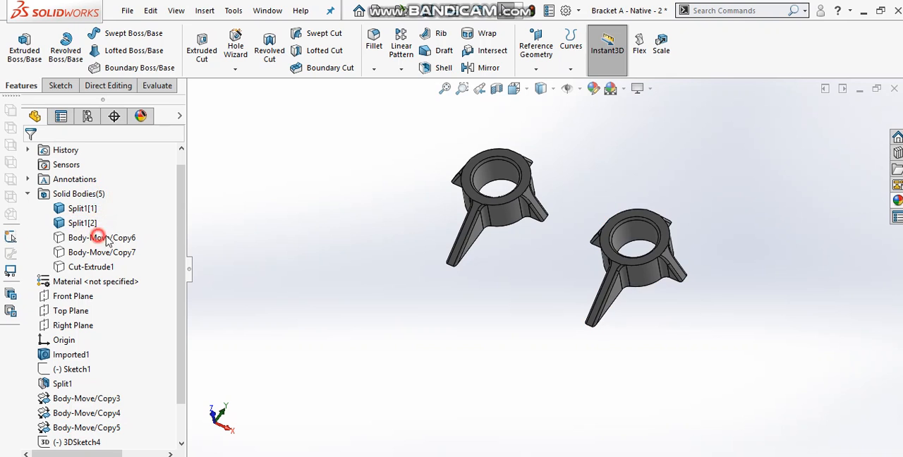
click(113, 214)
click(107, 252)
click(113, 232)
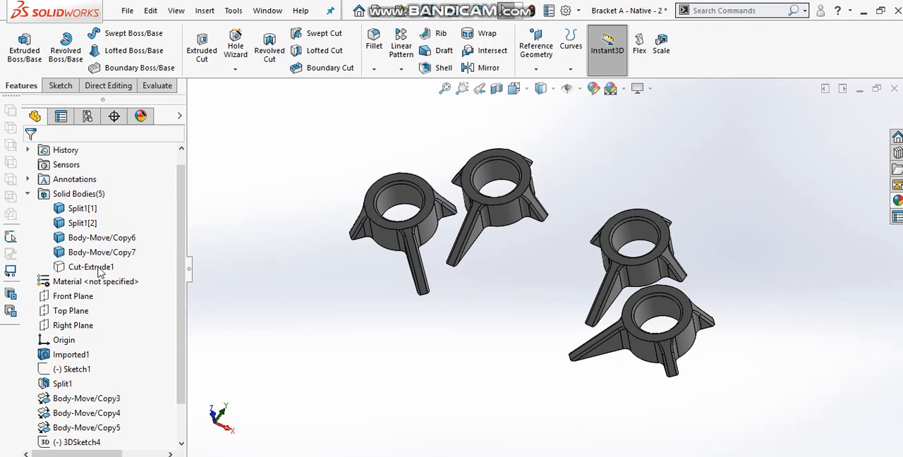
click(90, 266)
click(113, 246)
Combine the plate and all four boss bodies into a single solid using the Add operation
click(108, 85)
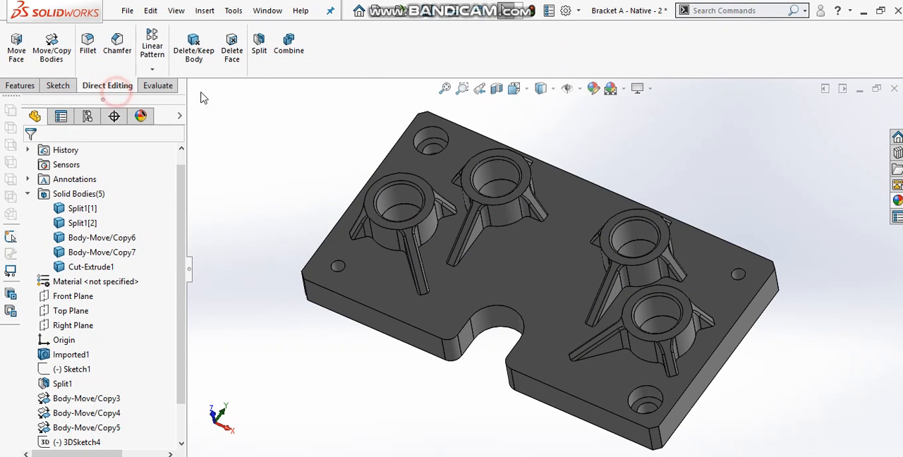
click(289, 43)
click(487, 235)
click(487, 235)
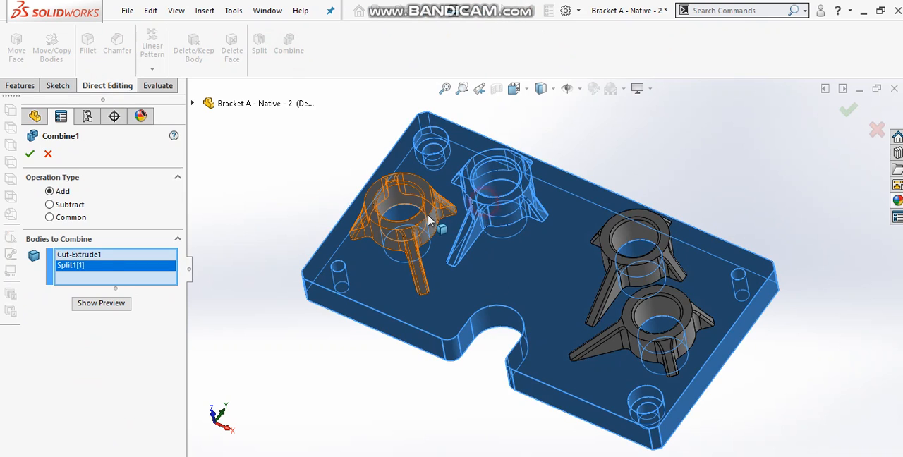
click(429, 228)
click(671, 283)
click(661, 303)
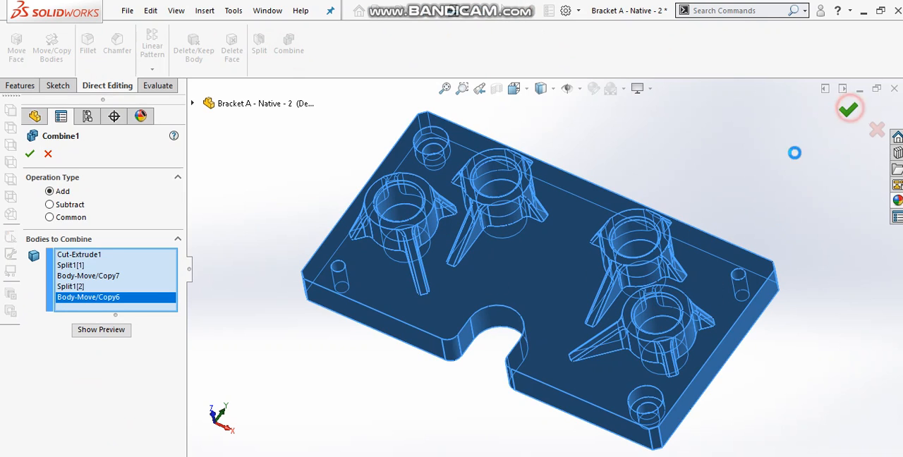
middle_drag(741, 163, 646, 163)
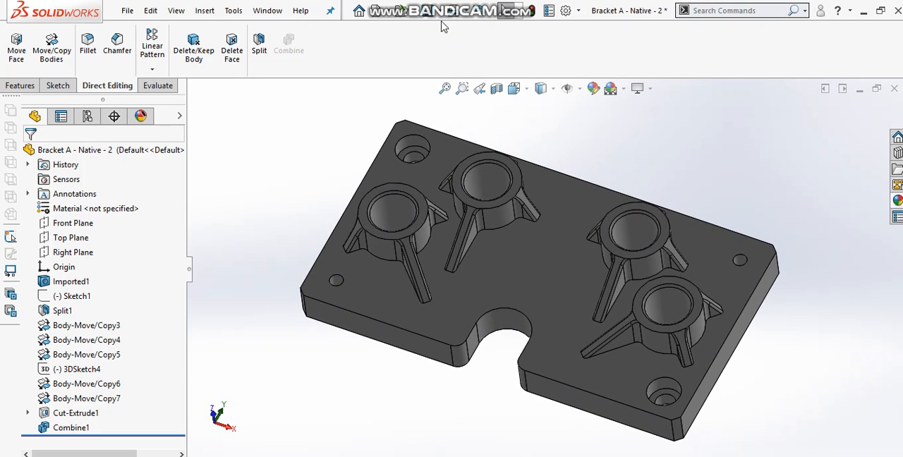